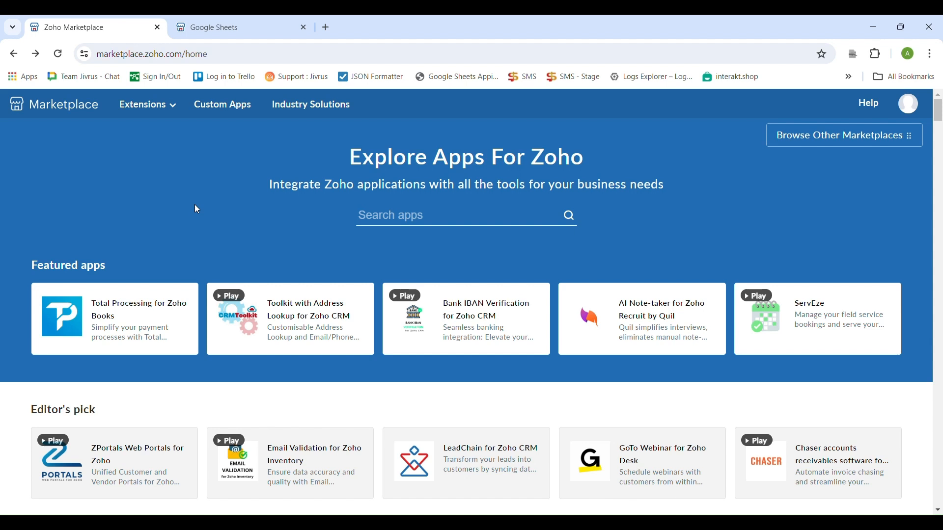
Search the Marketplace apps for 'Google Sheets'.
{"action": "left_click", "coordinate": [404, 218]}
{"action": "type", "text": "Google Sheets"}
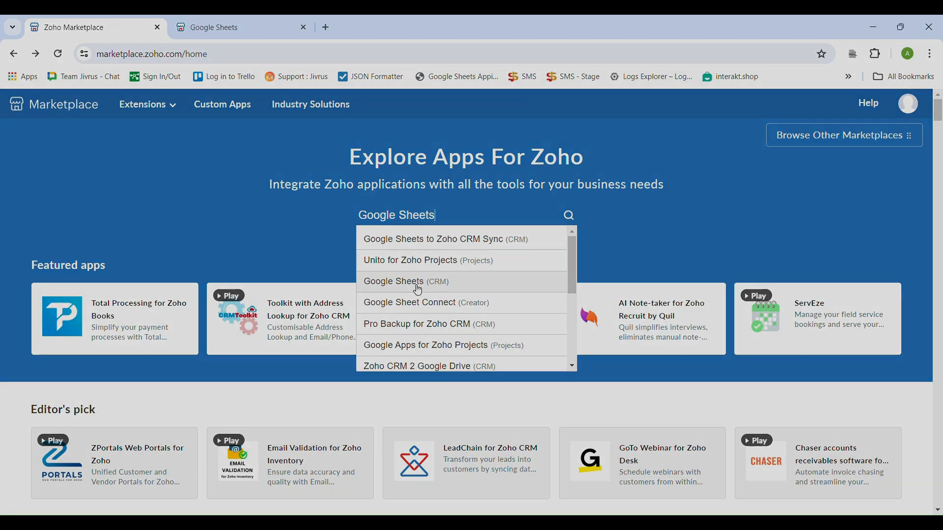
Start a free trial of the Google Sheets extension for CRM, accepting both sets of terms.
{"action": "left_click", "coordinate": [418, 291]}
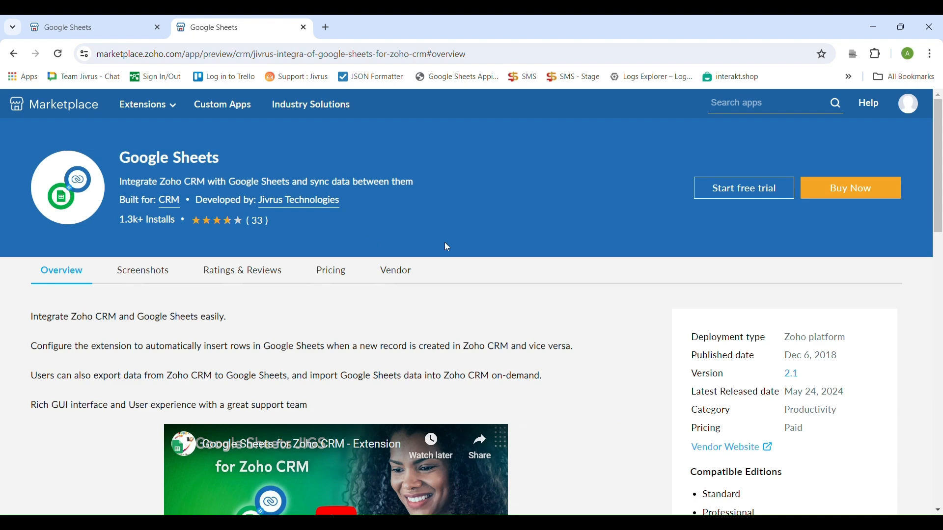
{"action": "left_click", "coordinate": [722, 187]}
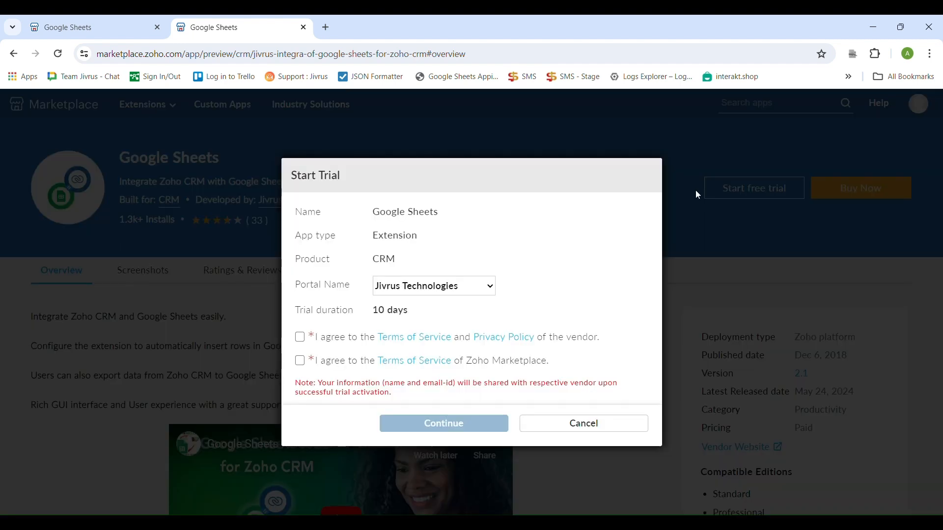
{"action": "left_click", "coordinate": [299, 337]}
{"action": "left_click", "coordinate": [300, 360]}
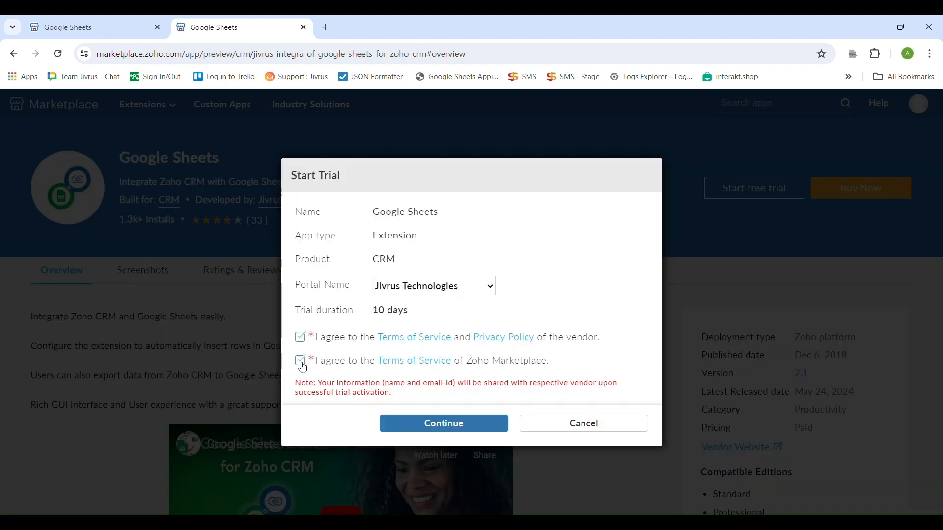
{"action": "left_click", "coordinate": [406, 423]}
Accept the installation agreement, authorize Google Sheets, and install for all users.
{"action": "scroll", "coordinate": [427, 413], "scroll_direction": "down", "scroll_amount": 1}
{"action": "left_click", "coordinate": [325, 342]}
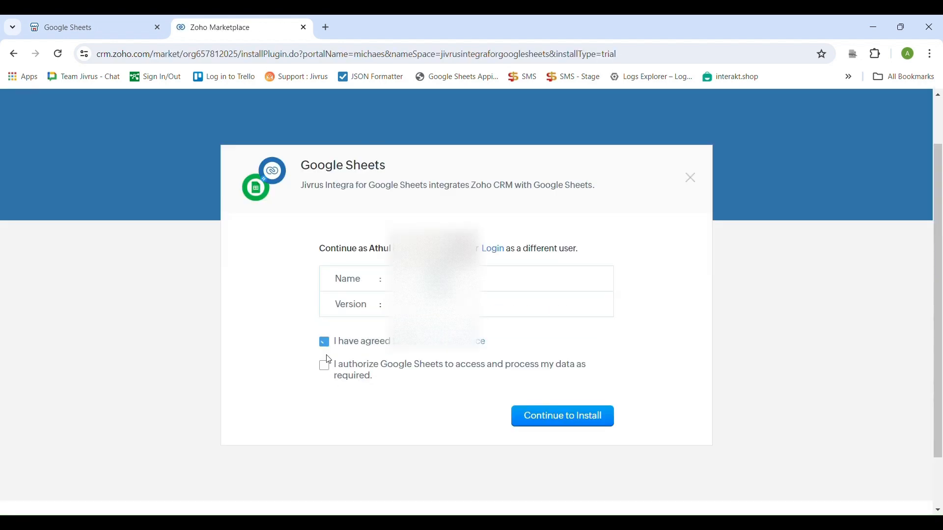
{"action": "left_click", "coordinate": [325, 365]}
{"action": "left_click", "coordinate": [532, 423]}
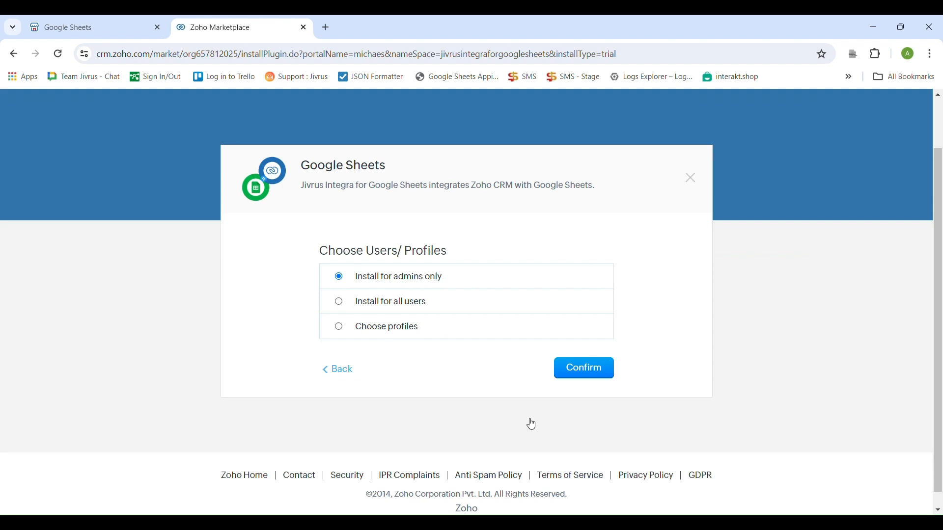
{"action": "left_click", "coordinate": [344, 303]}
Confirm the install, finish authorizing integrations, and review the Active extension's details page.
{"action": "left_click", "coordinate": [582, 378]}
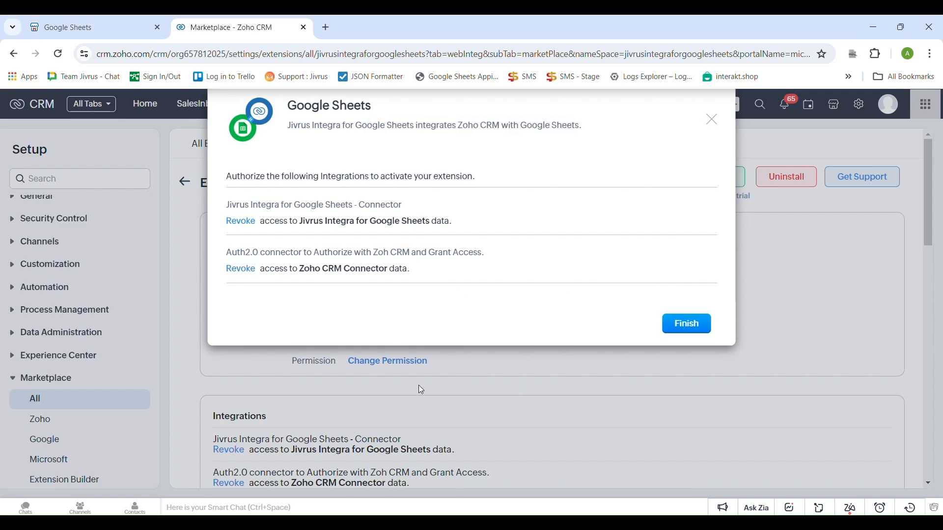
{"action": "left_click", "coordinate": [670, 325]}
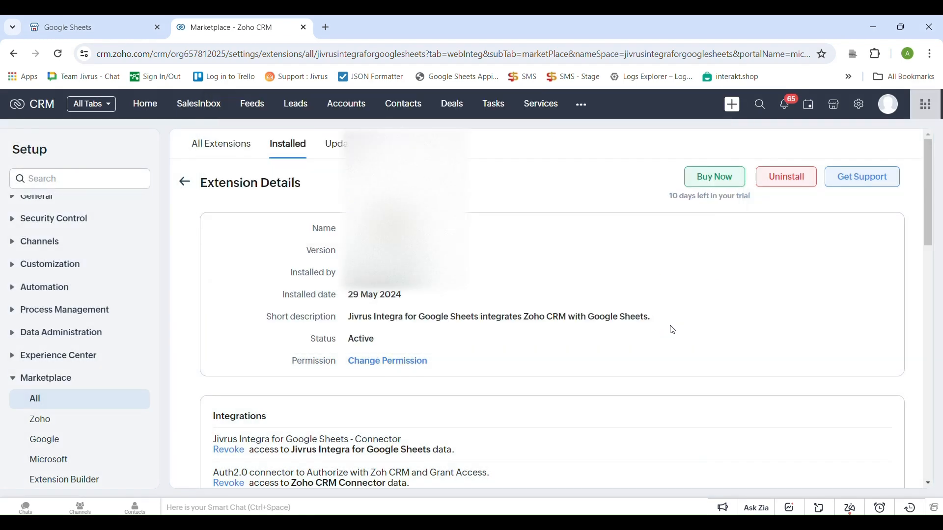
{"action": "scroll", "coordinate": [673, 330], "scroll_direction": "down", "scroll_amount": 1}
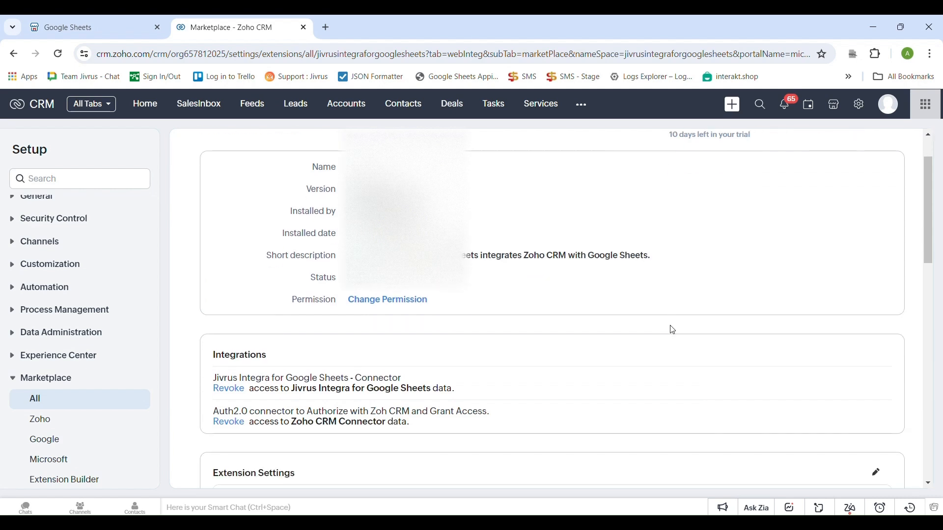
{"action": "scroll", "coordinate": [672, 330], "scroll_direction": "down", "scroll_amount": 3}
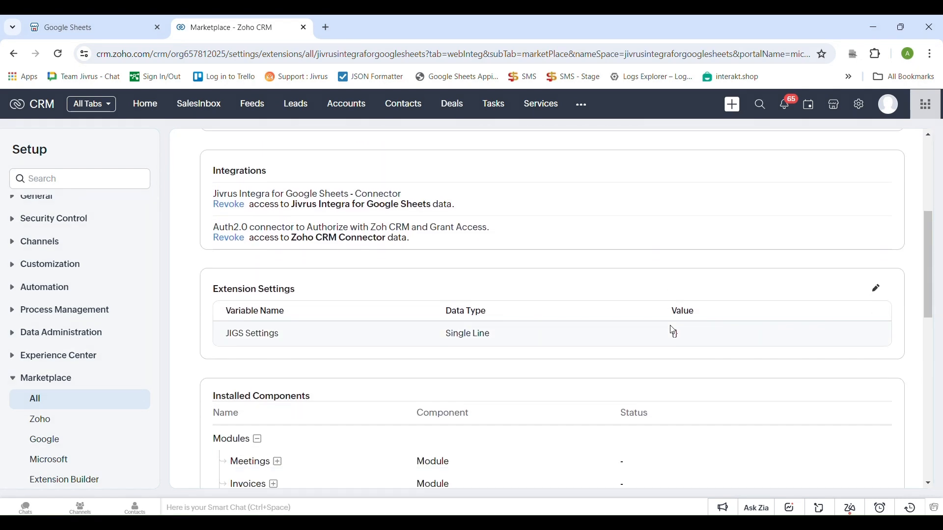
{"action": "scroll", "coordinate": [673, 330], "scroll_direction": "down", "scroll_amount": 2}
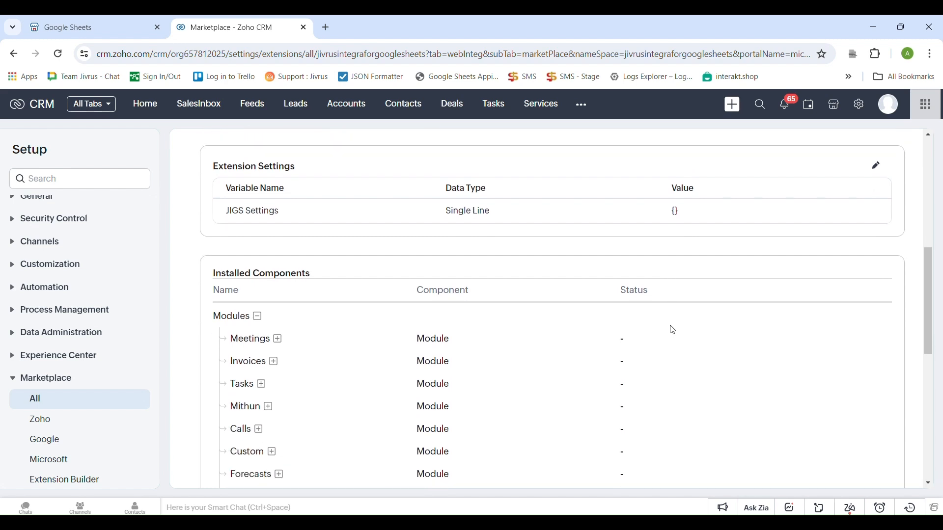
Open the Google Sheets JIGS module from the more-modules menu.
{"action": "left_click", "coordinate": [581, 106]}
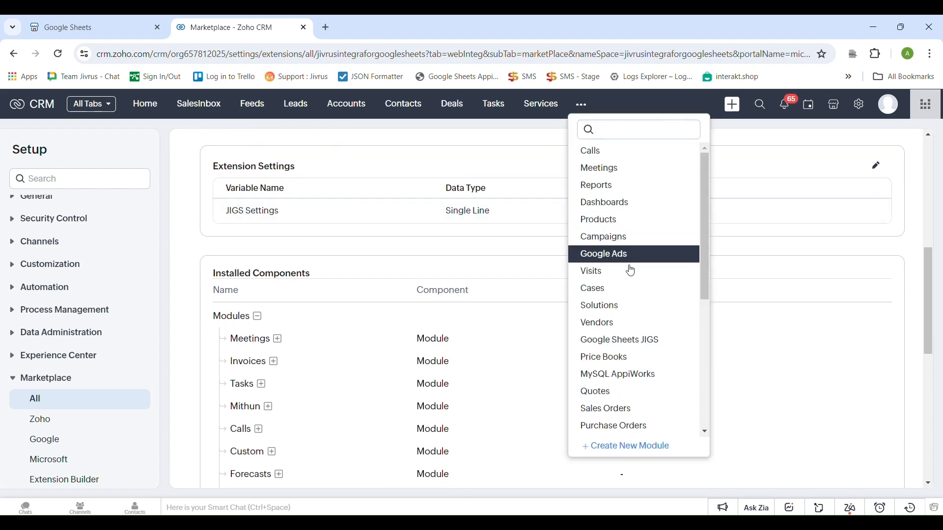
{"action": "left_click", "coordinate": [646, 350]}
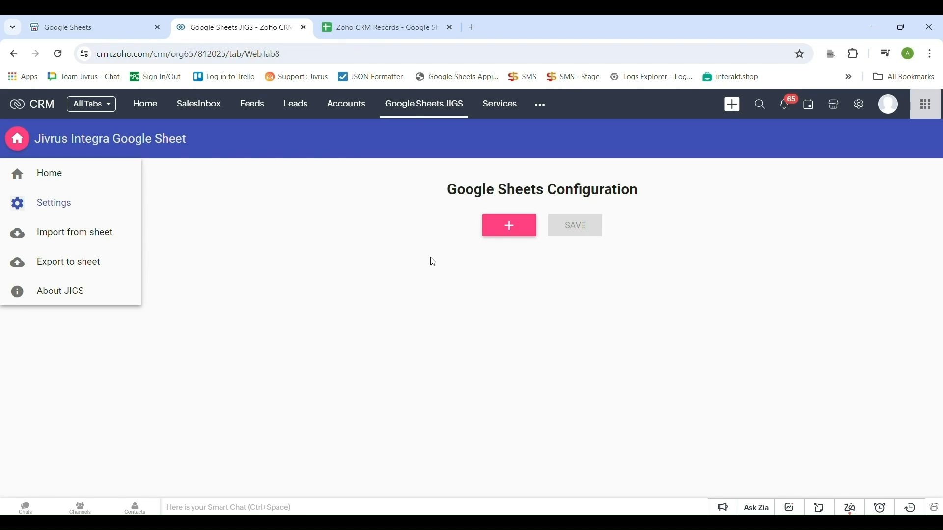
Add a JIGS configuration with Modules set to Leads and open the sheet file picker.
{"action": "left_click", "coordinate": [521, 235]}
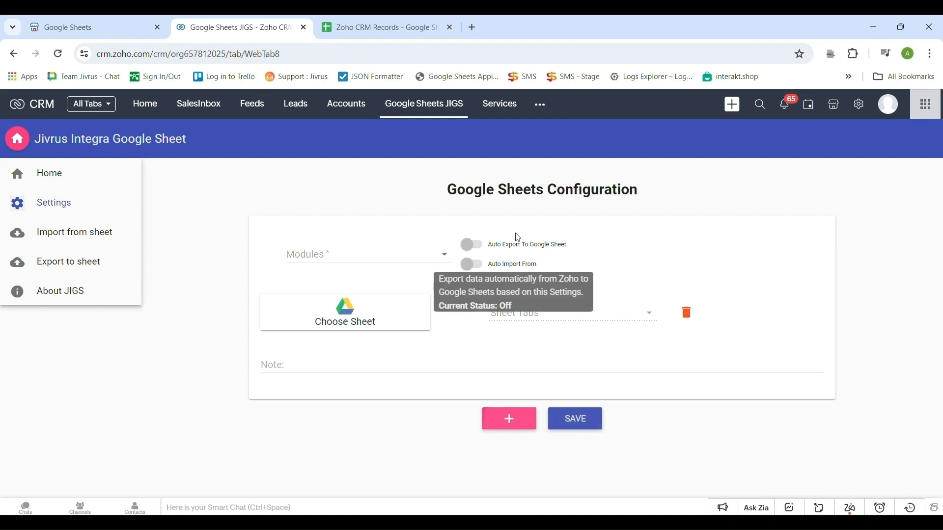
{"action": "left_click", "coordinate": [381, 262]}
{"action": "left_click", "coordinate": [368, 350]}
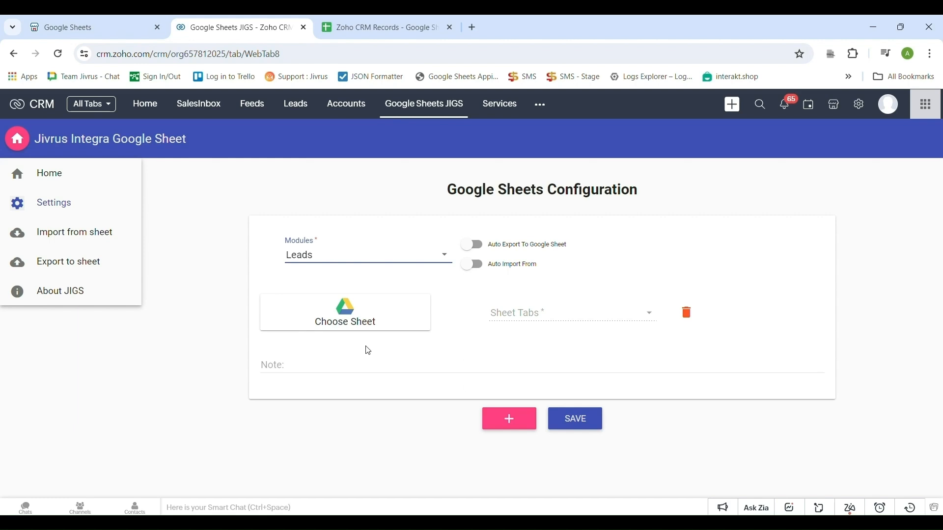
{"action": "left_click", "coordinate": [355, 326]}
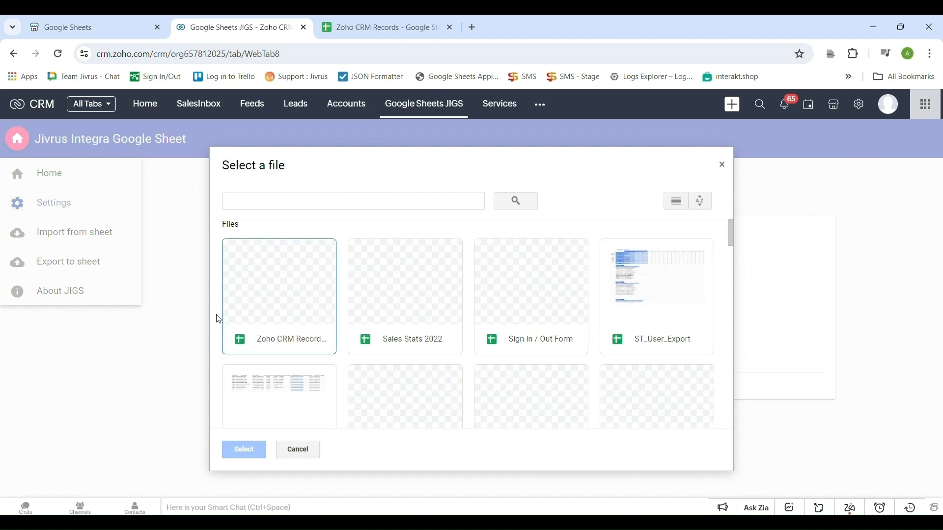
Link the Zoho CRM Records spreadsheet with its Leads tab, then check the spreadsheet.
{"action": "left_click", "coordinate": [262, 315]}
{"action": "left_click", "coordinate": [244, 450]}
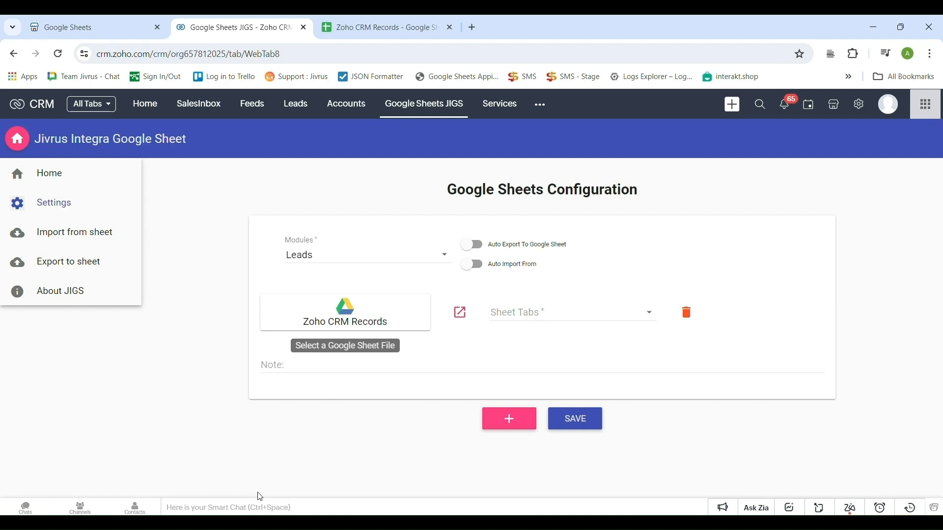
{"action": "left_click", "coordinate": [544, 315]}
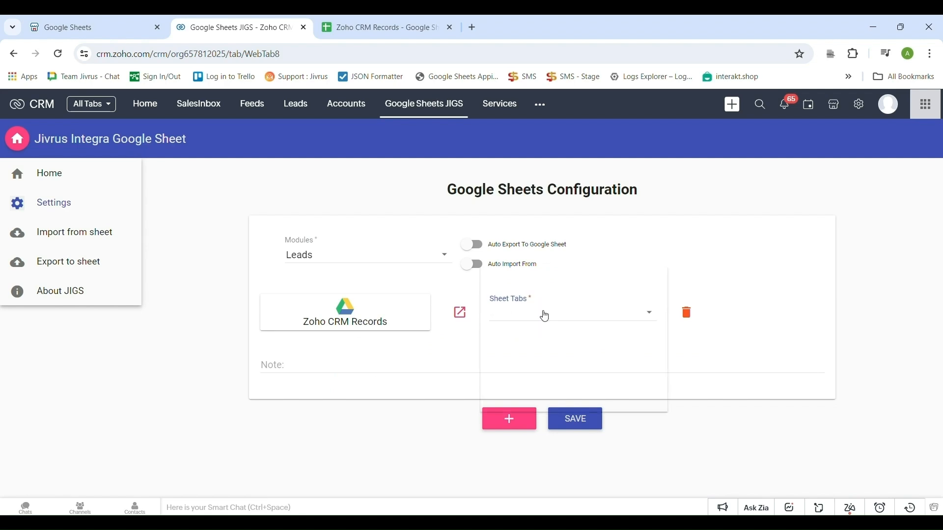
{"action": "left_click", "coordinate": [545, 317]}
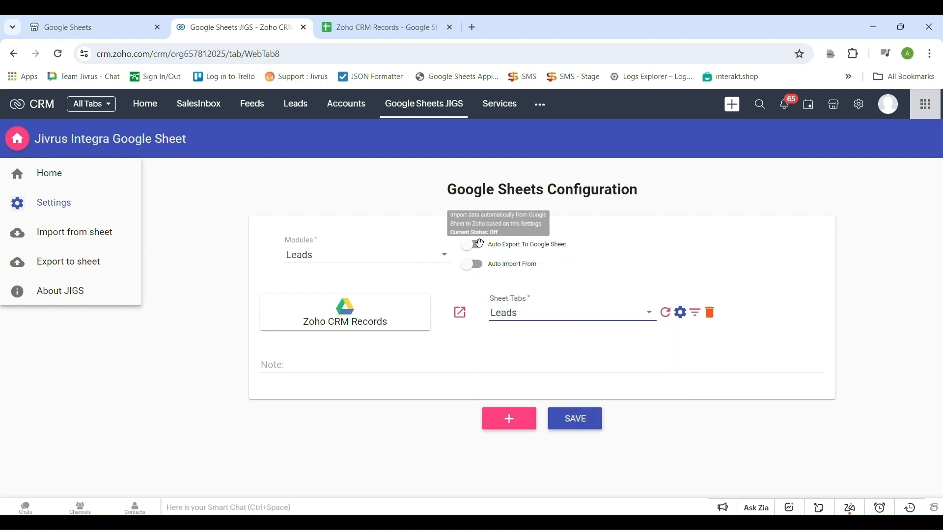
{"action": "left_click", "coordinate": [400, 18]}
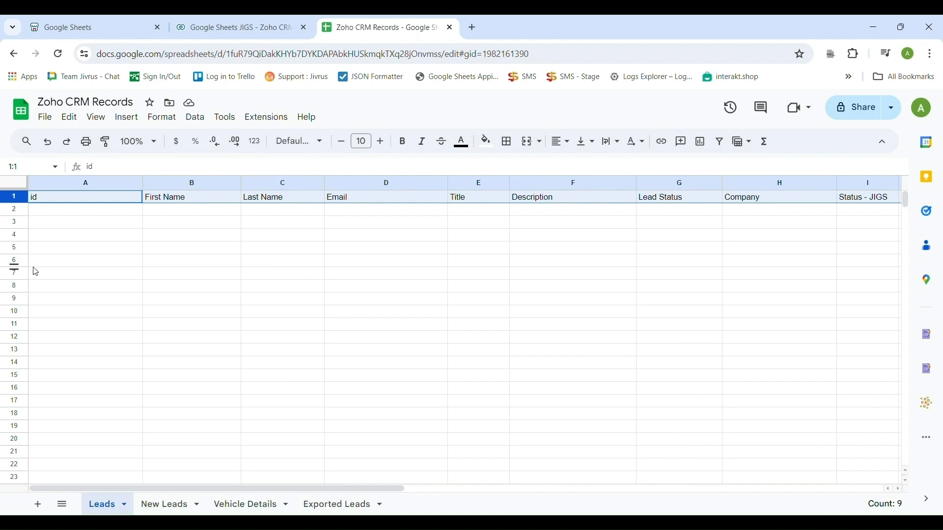
{"action": "left_click", "coordinate": [270, 27]}
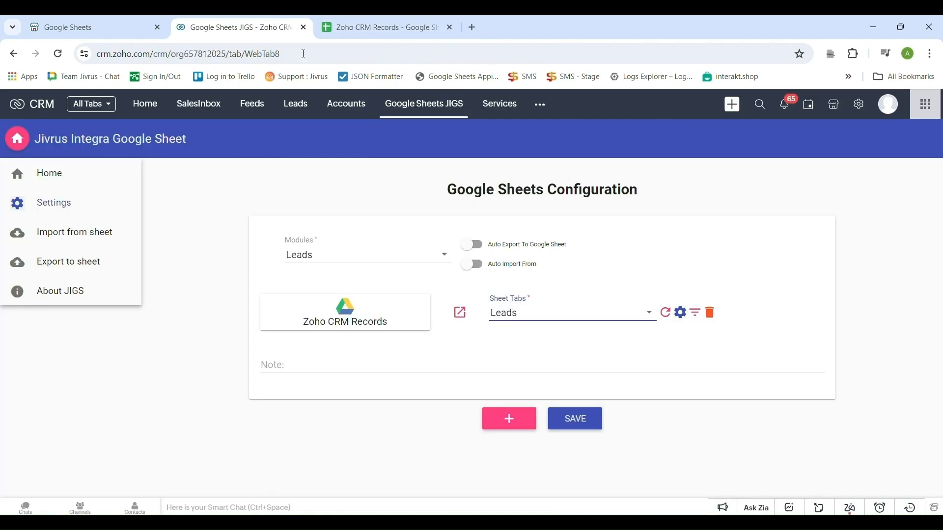
Auto-map the 8 matching Leads fields, declining creation of the 50 unmatched fields.
{"action": "left_click", "coordinate": [684, 316]}
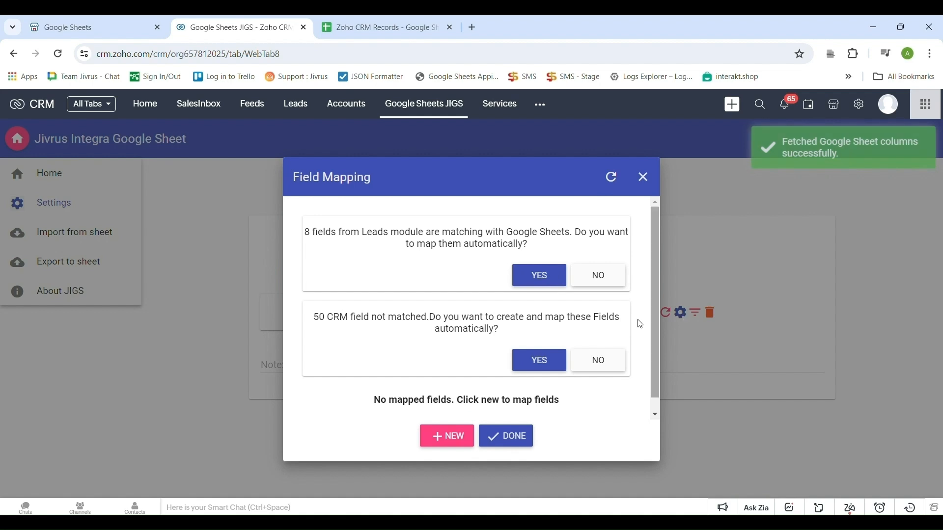
{"action": "left_click", "coordinate": [537, 286]}
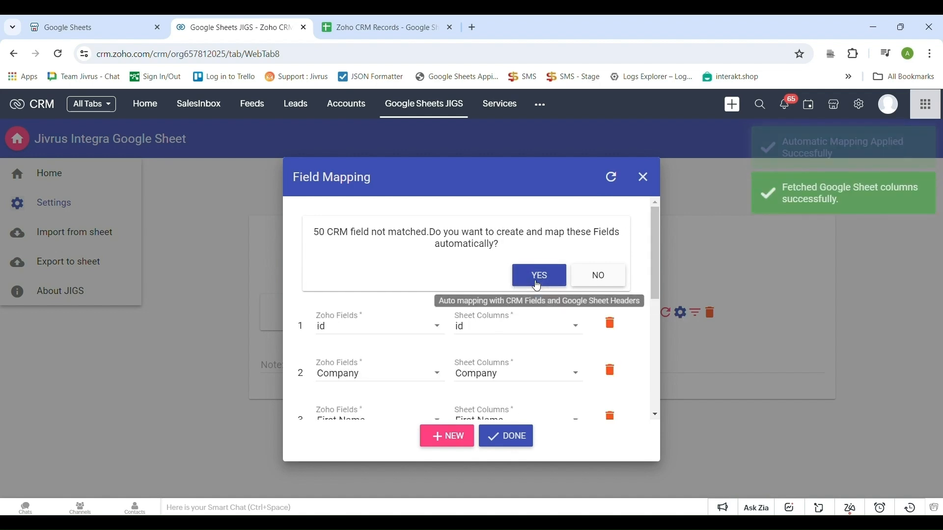
{"action": "left_click", "coordinate": [597, 284]}
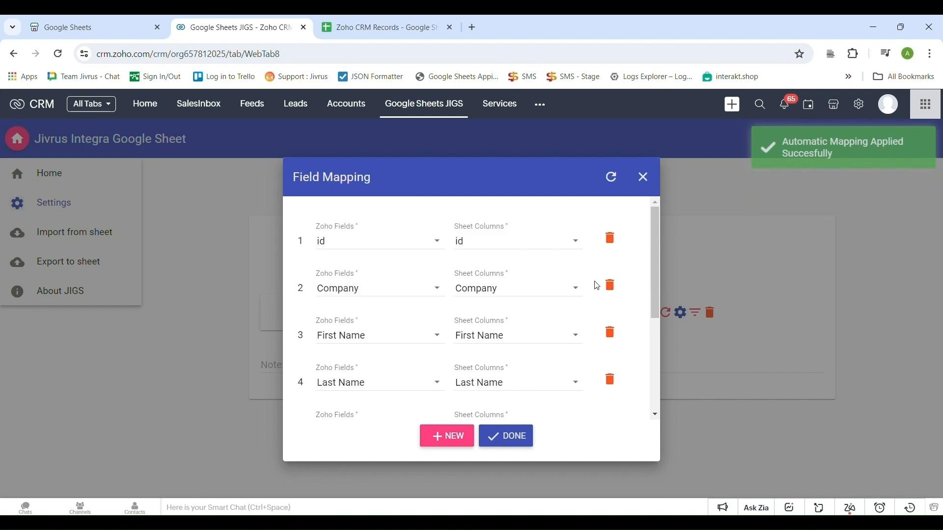
{"action": "scroll", "coordinate": [448, 303], "scroll_direction": "down", "scroll_amount": 4}
{"action": "scroll", "coordinate": [442, 332], "scroll_direction": "up", "scroll_amount": 2}
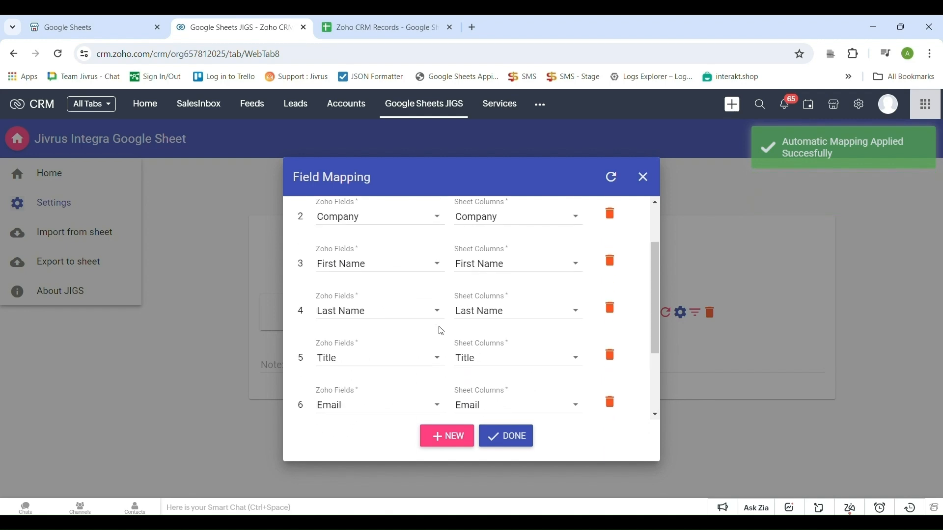
{"action": "scroll", "coordinate": [442, 331], "scroll_direction": "up", "scroll_amount": 2}
{"action": "left_click", "coordinate": [386, 25]}
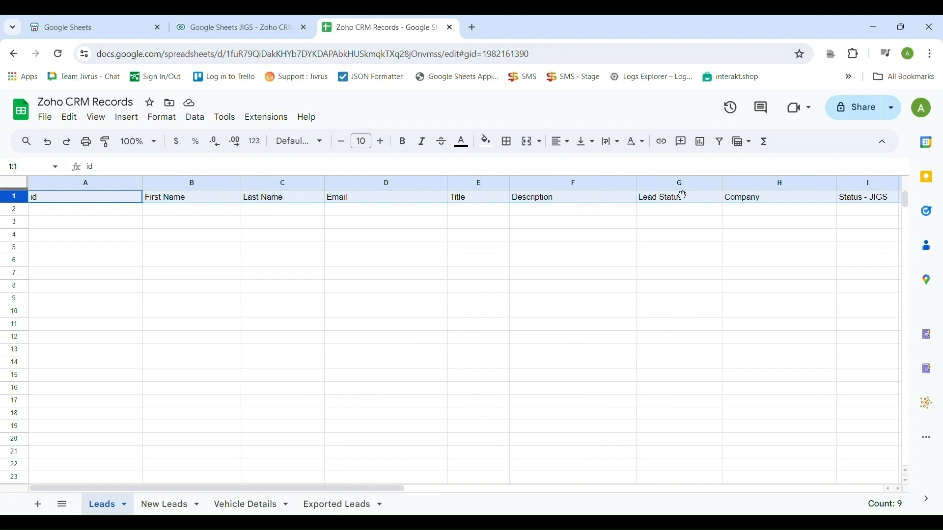
{"action": "left_click", "coordinate": [233, 28]}
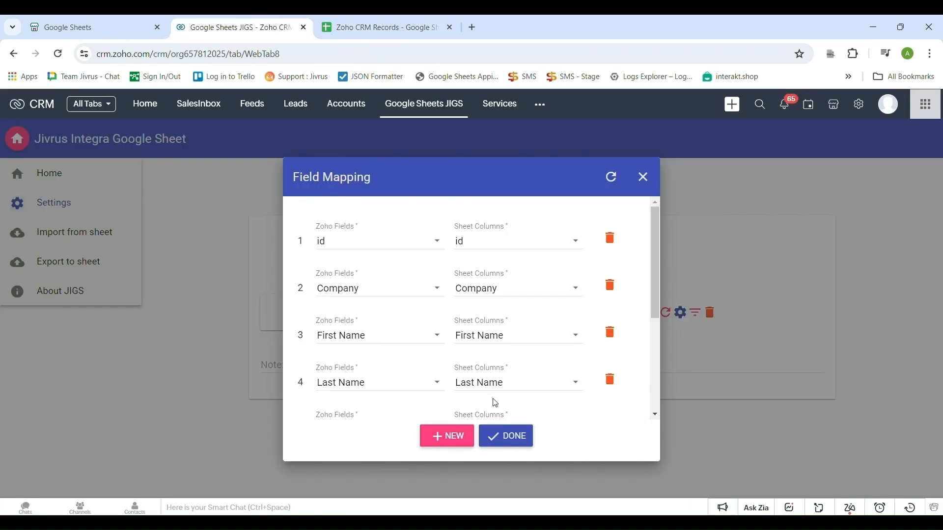
{"action": "scroll", "coordinate": [496, 403], "scroll_direction": "down", "scroll_amount": 4}
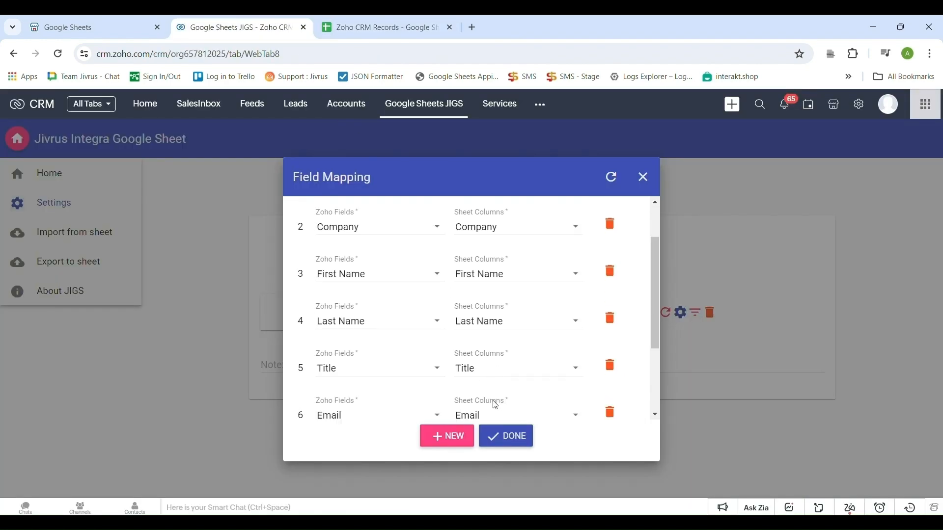
Add a mapping row 9, delete it unfilled, and close Field Mapping with DONE.
{"action": "left_click", "coordinate": [438, 439]}
{"action": "left_click", "coordinate": [392, 386]}
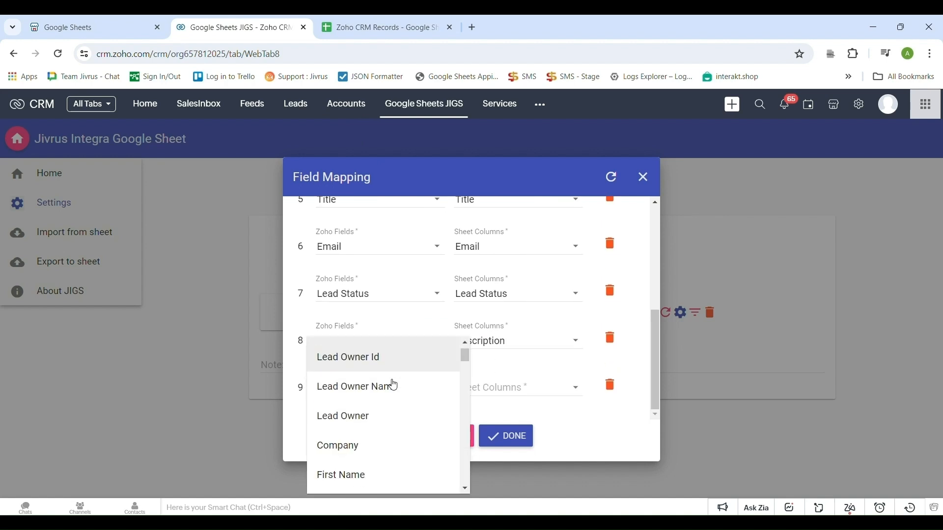
{"action": "scroll", "coordinate": [393, 388], "scroll_direction": "down", "scroll_amount": 15}
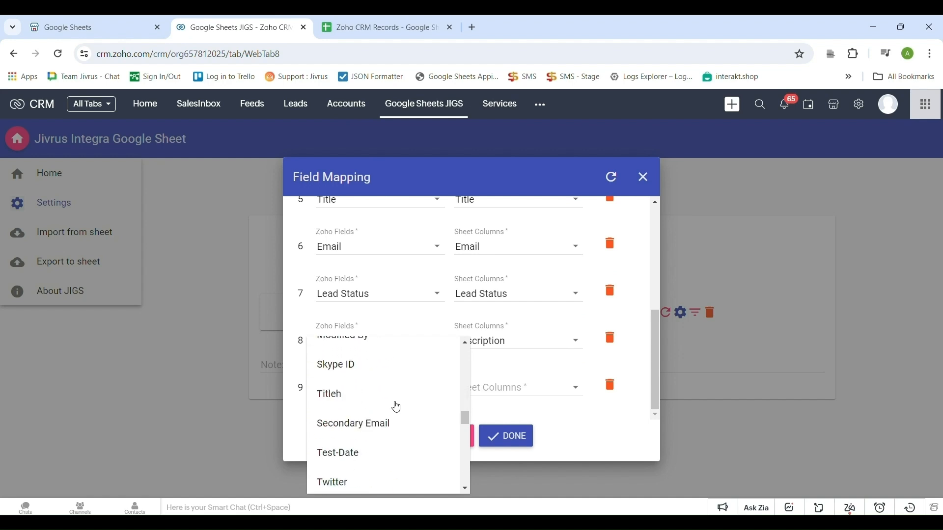
{"action": "scroll", "coordinate": [403, 406], "scroll_direction": "down", "scroll_amount": 1}
{"action": "left_click", "coordinate": [535, 386]}
{"action": "left_click", "coordinate": [537, 387]}
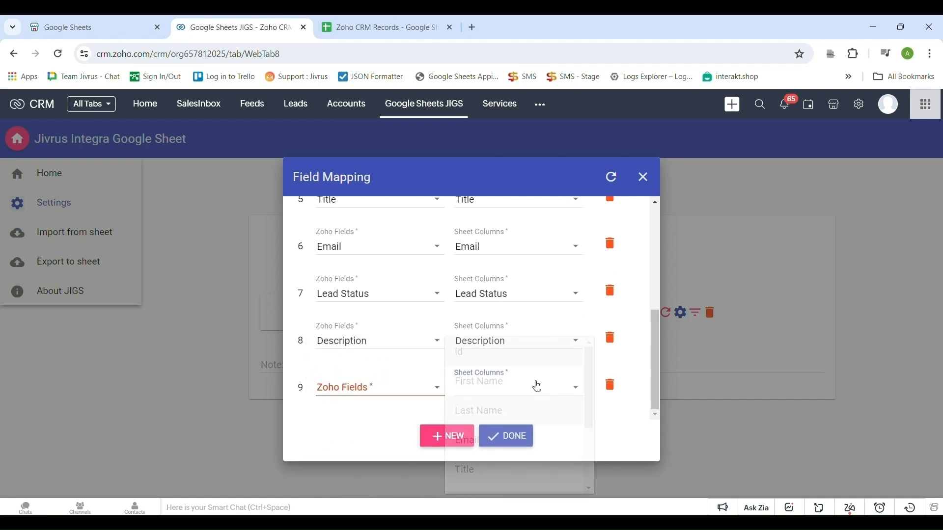
{"action": "left_click", "coordinate": [608, 434]}
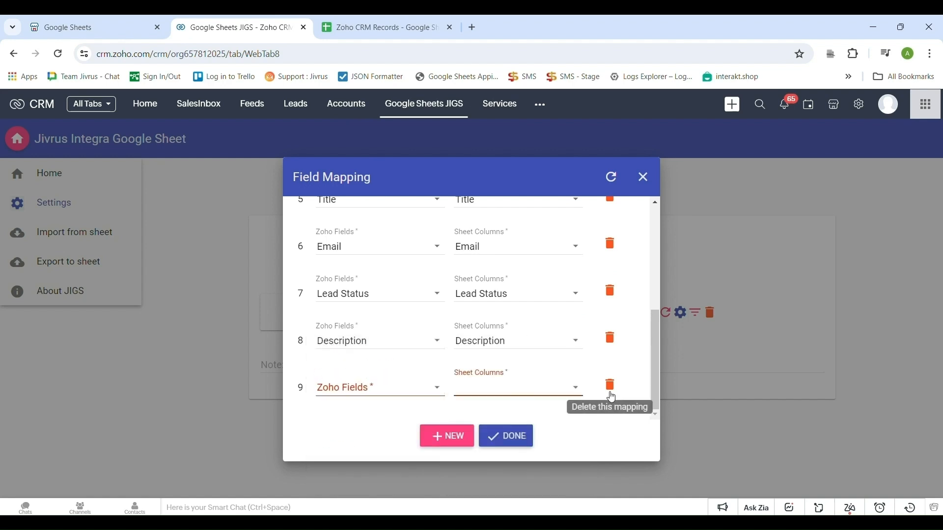
{"action": "left_click", "coordinate": [613, 388]}
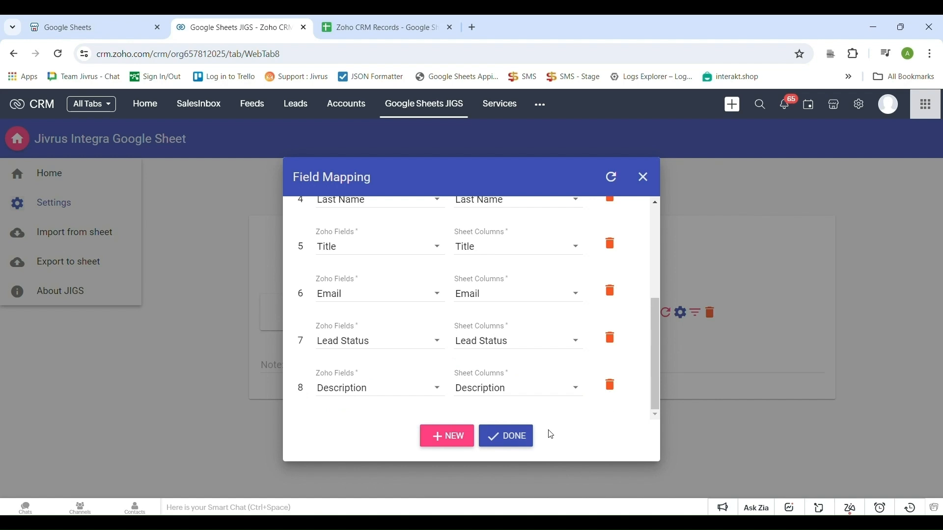
{"action": "left_click", "coordinate": [528, 438]}
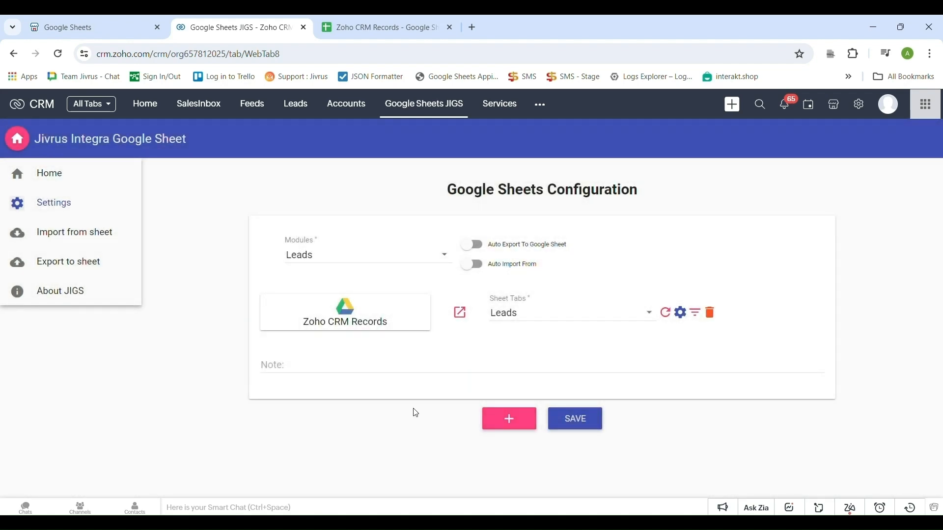
Write the note 'This service will export Leads from Zoho CRM to Google Sheets.'.
{"action": "left_click", "coordinate": [319, 378]}
{"action": "type", "text": "T"}
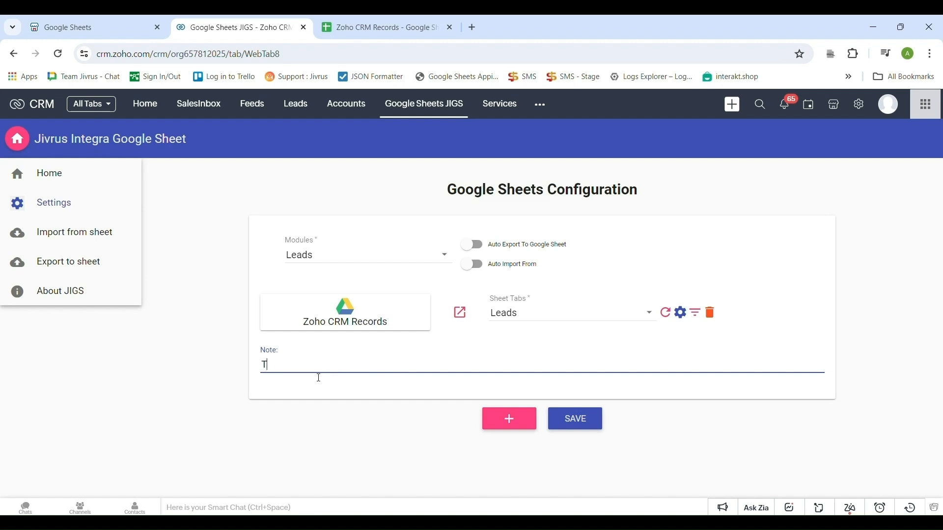
{"action": "type", "text": "his service will export Leads from ZOHO"}
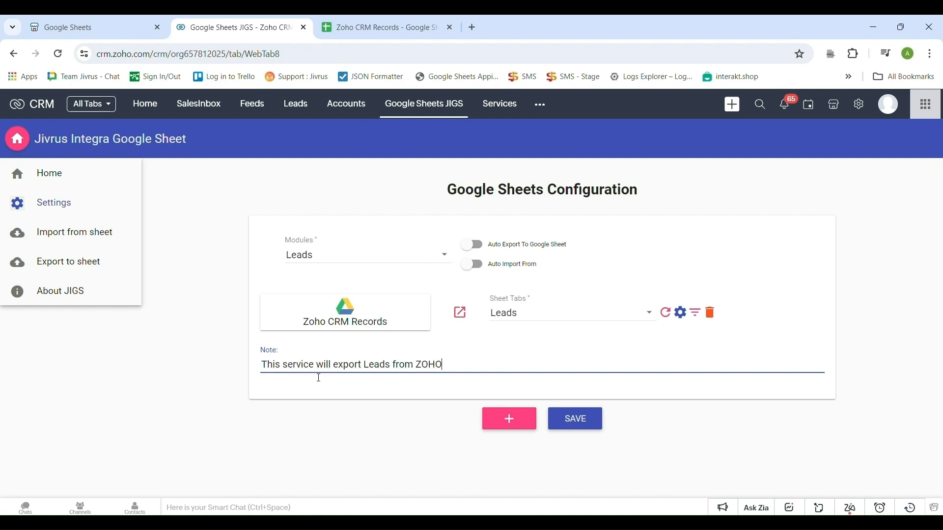
{"action": "key", "text": "BackSpace"}
{"action": "key", "text": "BackSpace"}
{"action": "key", "text": "BackSpace"}
{"action": "type", "text": "oho CRM to Google Sheets."}
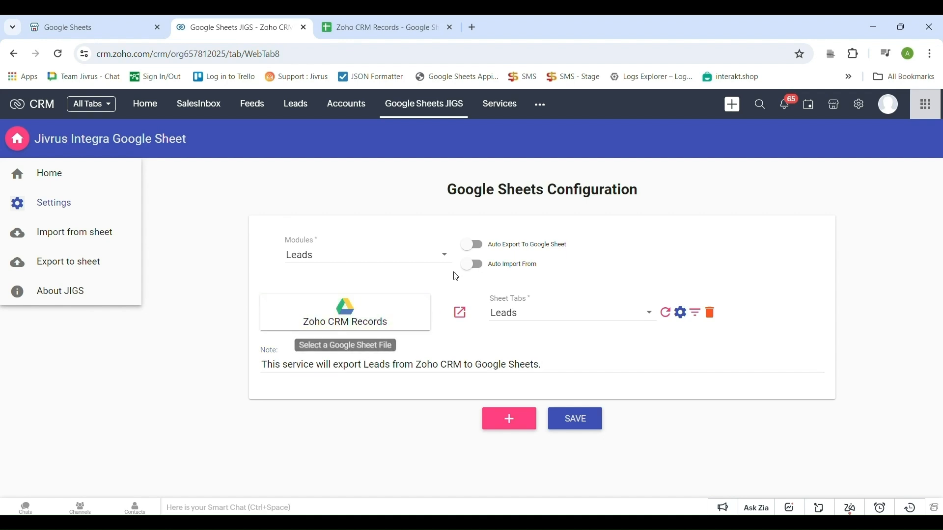
Turn on Auto Export To Google Sheet, save the configuration, and go to Leads.
{"action": "left_click", "coordinate": [474, 252]}
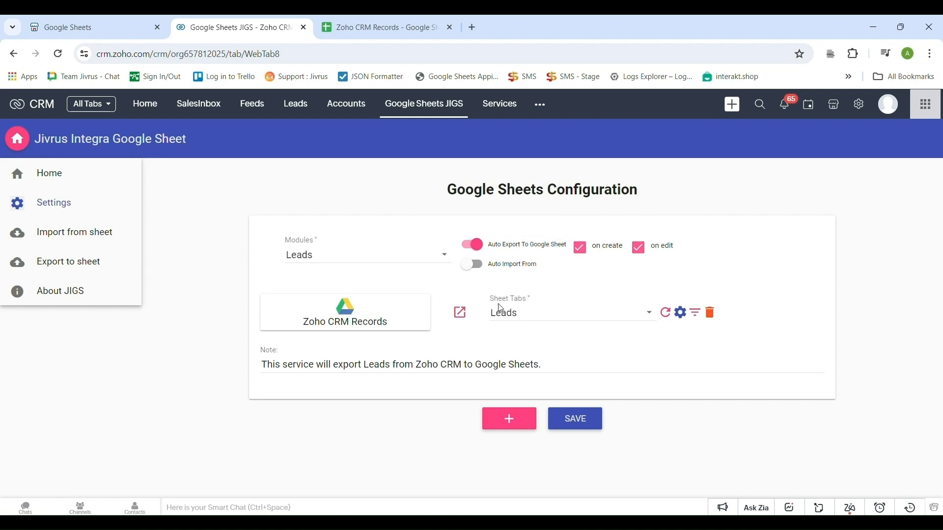
{"action": "left_click", "coordinate": [579, 431]}
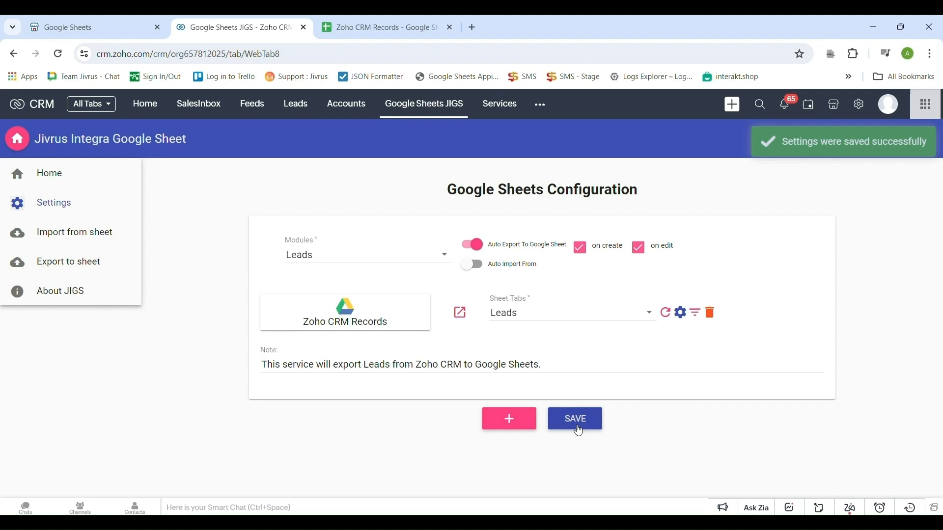
{"action": "left_click", "coordinate": [304, 106]}
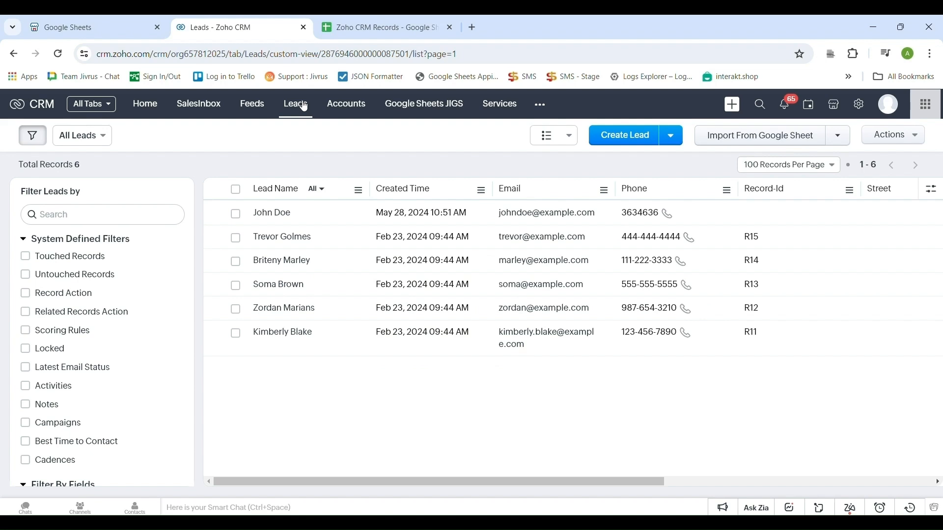
Start a new lead with the contact's name, e-mail, phone, company Jivrus Technologies, title 'New Lead 1'.
{"action": "left_click", "coordinate": [630, 140]}
{"action": "left_click", "coordinate": [262, 342]}
{"action": "left_click", "coordinate": [683, 342]}
{"action": "left_click", "coordinate": [682, 311]}
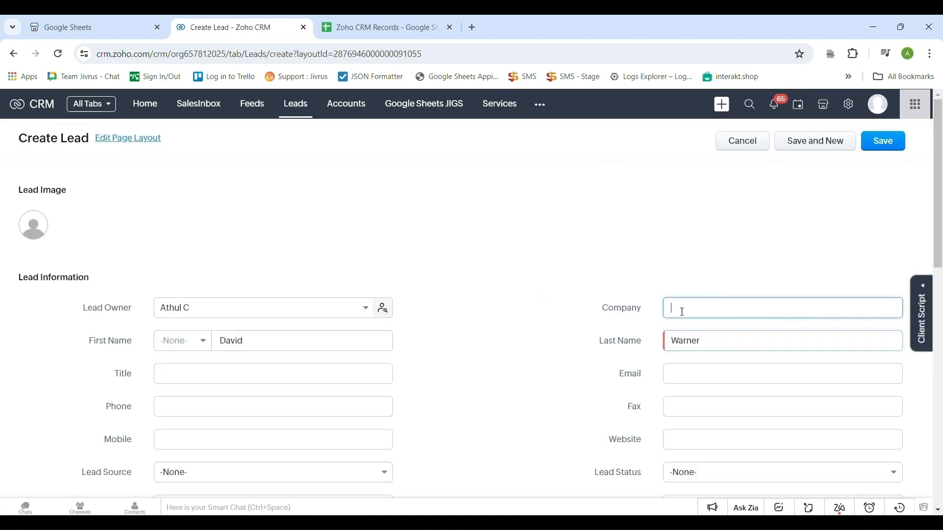
{"action": "type", "text": "Jivrus Technologies"}
{"action": "left_click", "coordinate": [716, 248]}
{"action": "type", "text": "davidwarner@example.com"}
{"action": "left_click", "coordinate": [260, 250]}
{"action": "type", "text": "New Lead 1"}
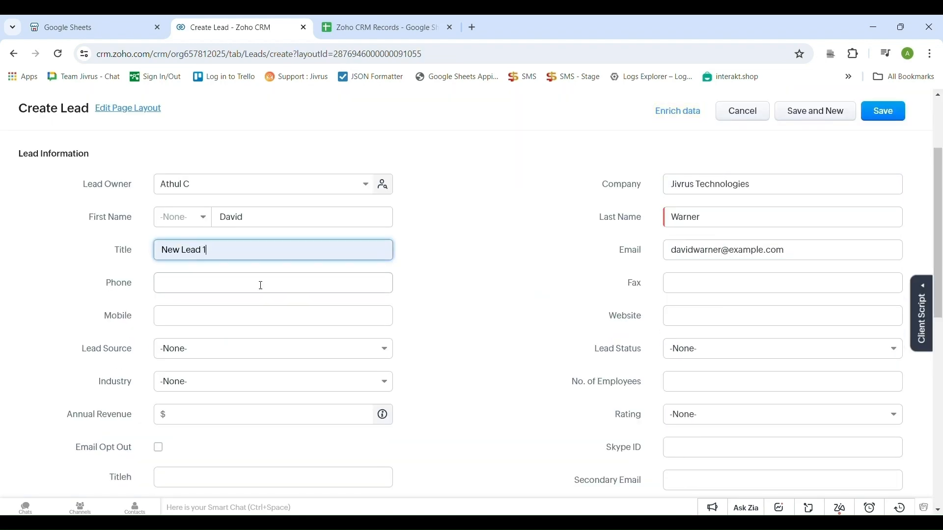
{"action": "left_click", "coordinate": [259, 284]}
{"action": "type", "text": "34636346"}
Set status Contacted, source Partner, description 'Lead from Zoho CRM', and save the lead.
{"action": "left_click", "coordinate": [780, 350]}
{"action": "left_click", "coordinate": [717, 432]}
{"action": "left_click", "coordinate": [273, 349]}
{"action": "left_click", "coordinate": [196, 325]}
{"action": "scroll", "coordinate": [324, 362], "scroll_direction": "down", "scroll_amount": 10}
{"action": "left_click", "coordinate": [186, 439]}
{"action": "type", "text": "Lead from Zoho CRM"}
{"action": "scroll", "coordinate": [461, 411], "scroll_direction": "up", "scroll_amount": 12}
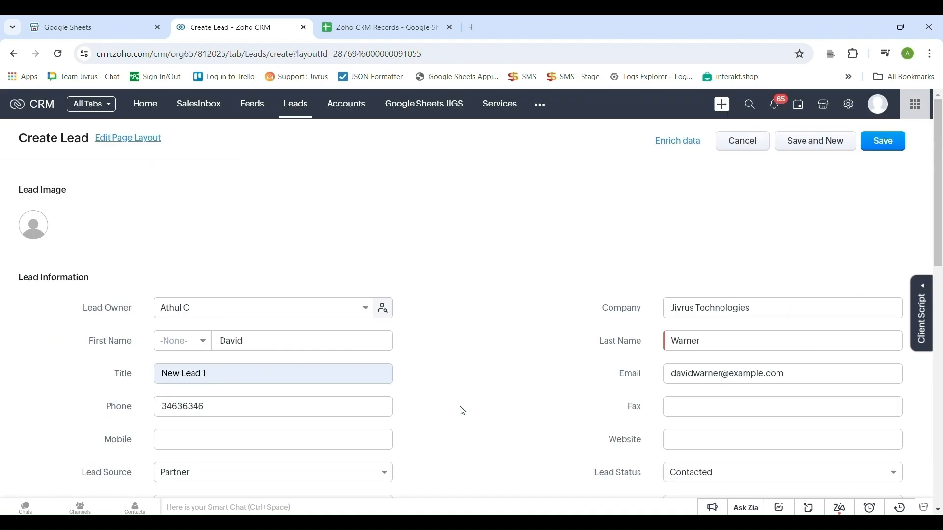
{"action": "left_click", "coordinate": [877, 144]}
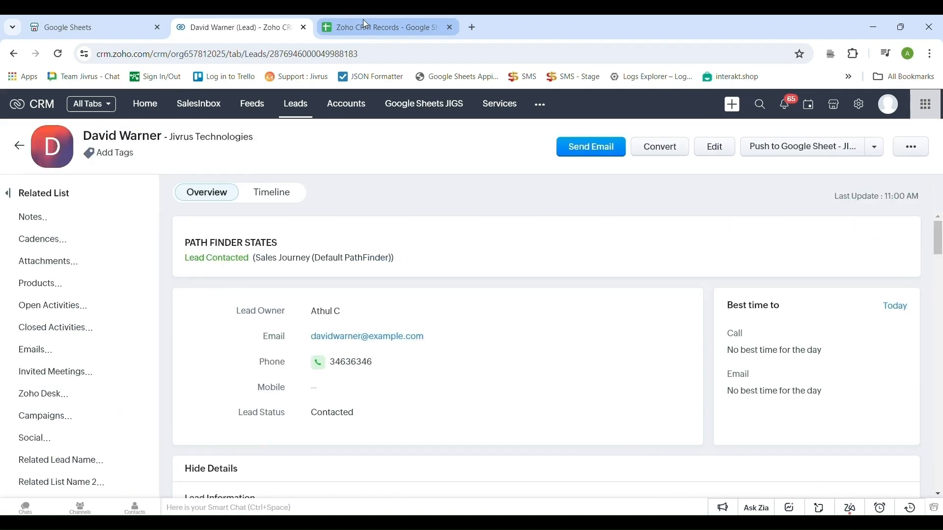
{"action": "left_click", "coordinate": [366, 24]}
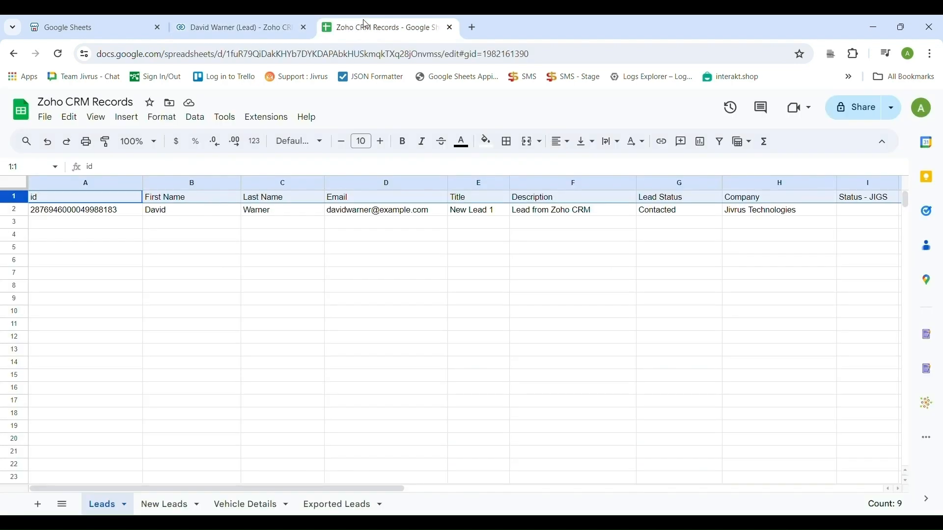
Check that row 2 of the Leads sheet holds the exported lead, then return to CRM Leads.
{"action": "left_click", "coordinate": [15, 210]}
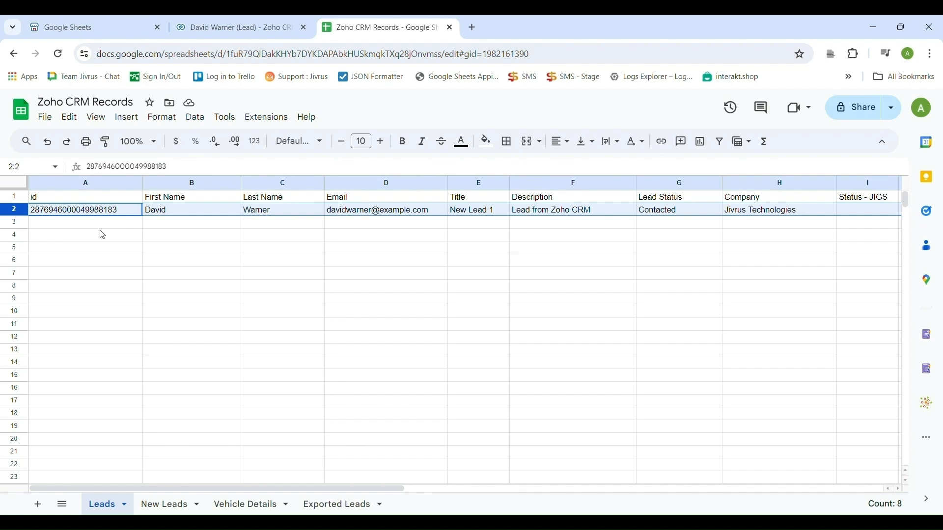
{"action": "left_click", "coordinate": [222, 22]}
{"action": "left_click", "coordinate": [19, 143]}
Start a new lead with the contact's first and last name, company Jivrus Technologies, title 'New Lead 2', and phone number.
{"action": "left_click", "coordinate": [632, 135]}
{"action": "left_click", "coordinate": [251, 343]}
{"action": "type", "text": "Jane"}
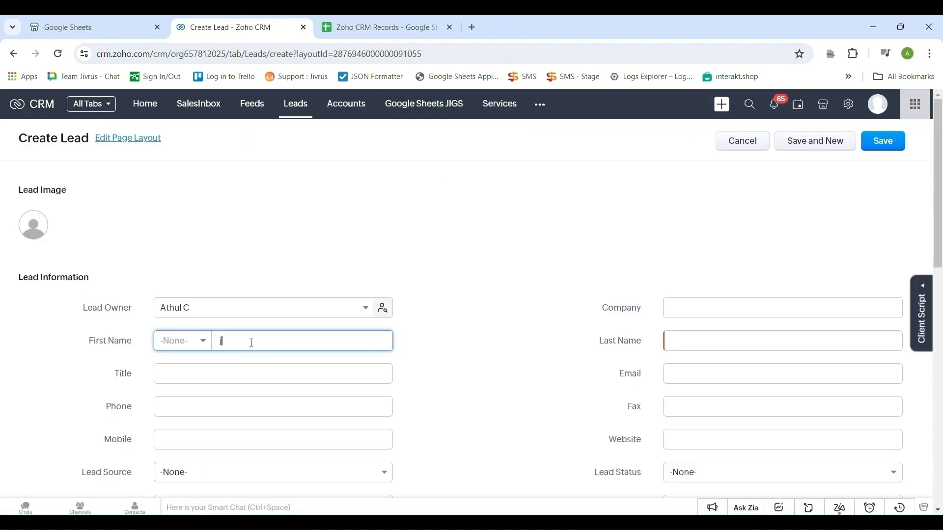
{"action": "left_click", "coordinate": [697, 340]}
{"action": "type", "text": "Smith"}
{"action": "left_click", "coordinate": [699, 312]}
{"action": "type", "text": "Jivrus Technologies"}
{"action": "scroll", "coordinate": [699, 317], "scroll_direction": "down", "scroll_amount": 1}
{"action": "type", "text": "New Lead 2"}
{"action": "left_click", "coordinate": [211, 345]}
{"action": "type", "text": "547457457"}
{"action": "scroll", "coordinate": [198, 314], "scroll_direction": "down", "scroll_amount": 2}
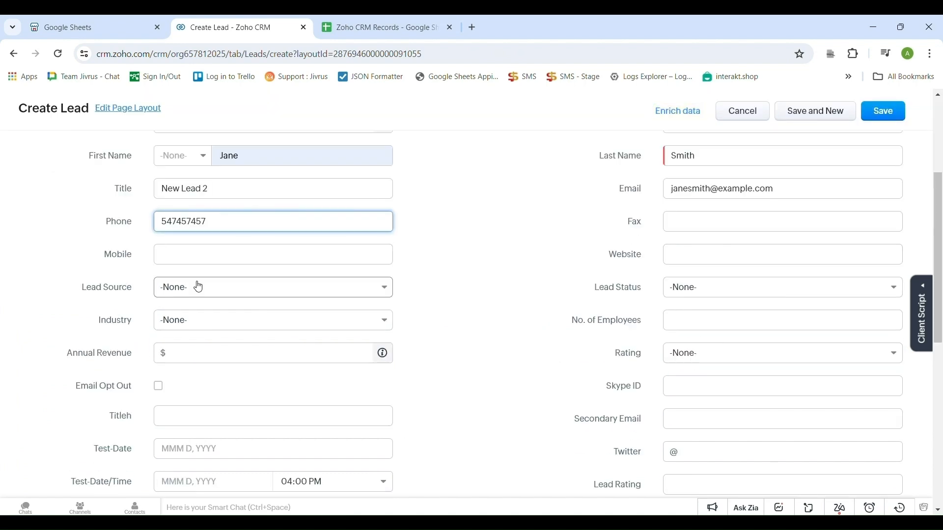
Set Lead Source to Cold Call and Lead Status to Contact in Future, then check row 3 in the sheet.
{"action": "left_click", "coordinate": [198, 287]}
{"action": "left_click", "coordinate": [206, 336]}
{"action": "left_click", "coordinate": [687, 287]}
{"action": "left_click", "coordinate": [677, 361]}
{"action": "scroll", "coordinate": [407, 322], "scroll_direction": "up", "scroll_amount": 10}
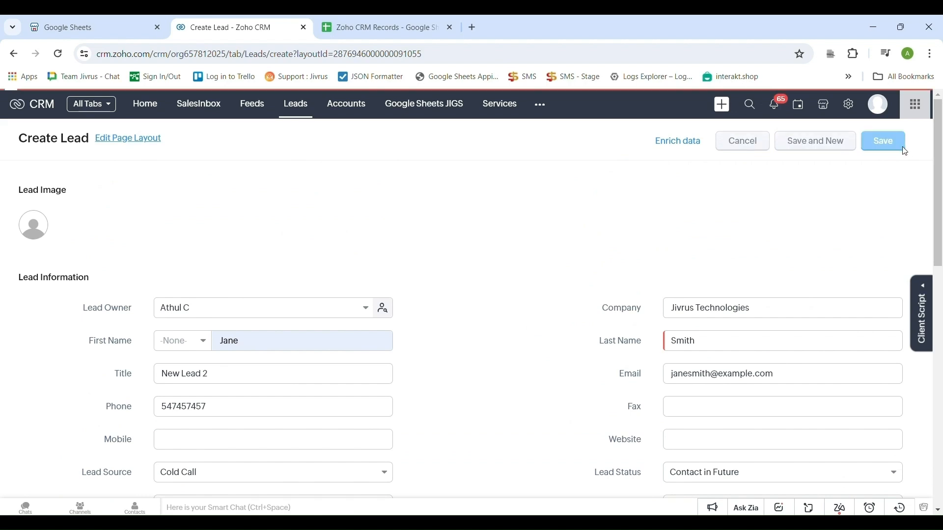
{"action": "left_click", "coordinate": [391, 19]}
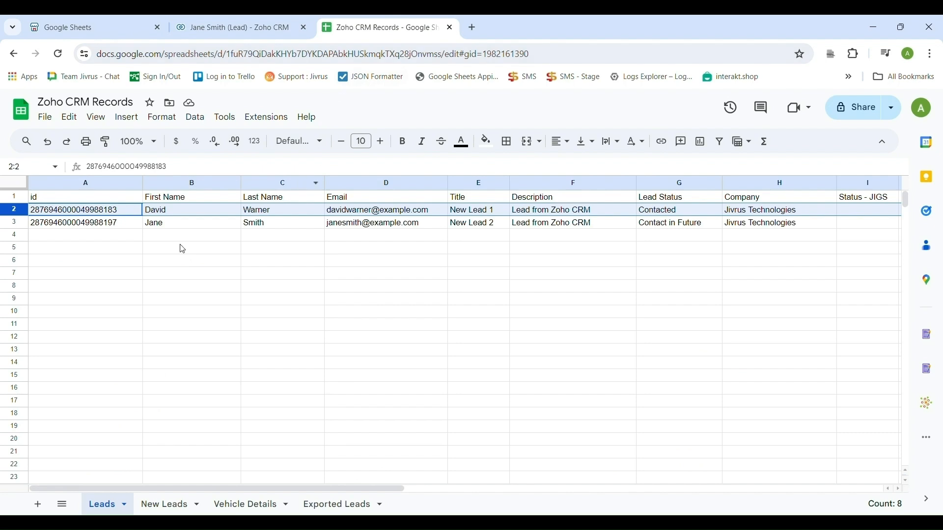
Paste the six leads from the New Leads sheet into the Leads sheet starting at B4.
{"action": "left_click", "coordinate": [20, 226]}
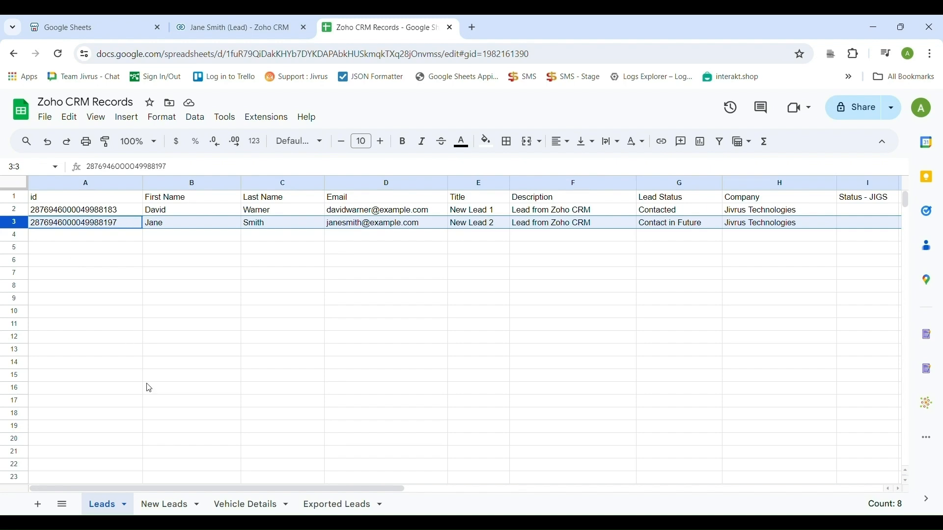
{"action": "left_click", "coordinate": [161, 505]}
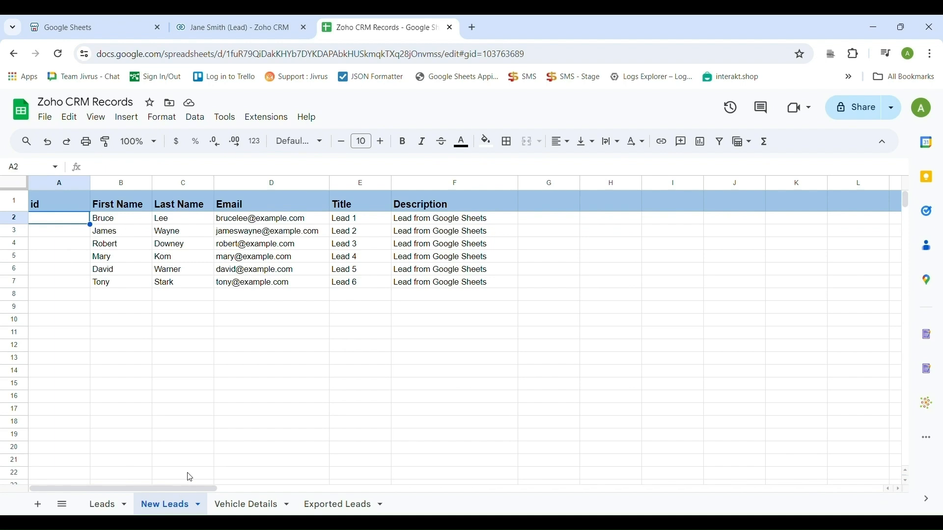
{"action": "left_click", "coordinate": [194, 391]}
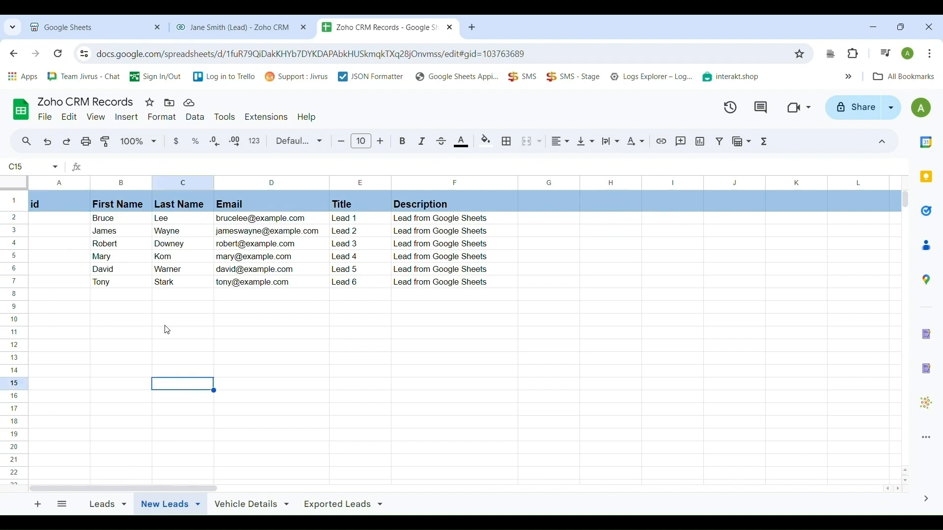
{"action": "left_click_drag", "start_coordinate": [100, 221], "coordinate": [433, 288]}
{"action": "key", "text": "ctrl+c"}
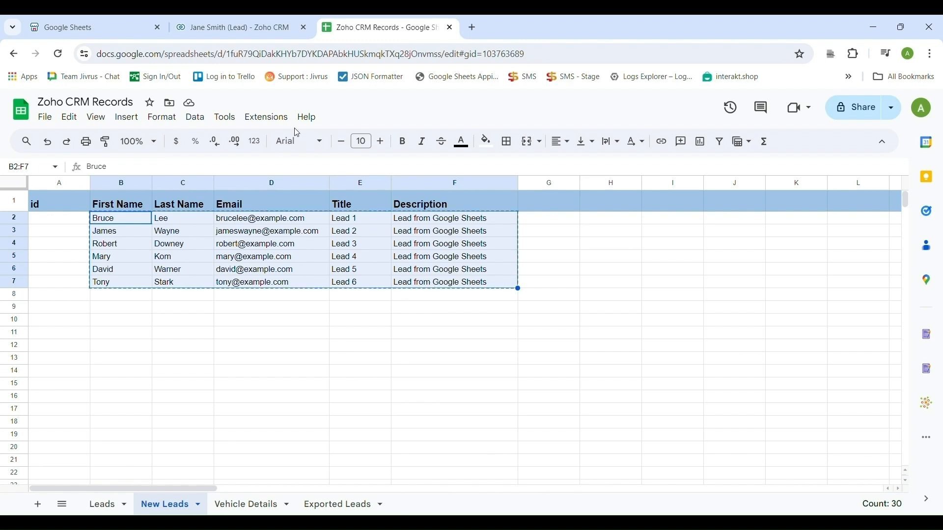
{"action": "left_click", "coordinate": [98, 506]}
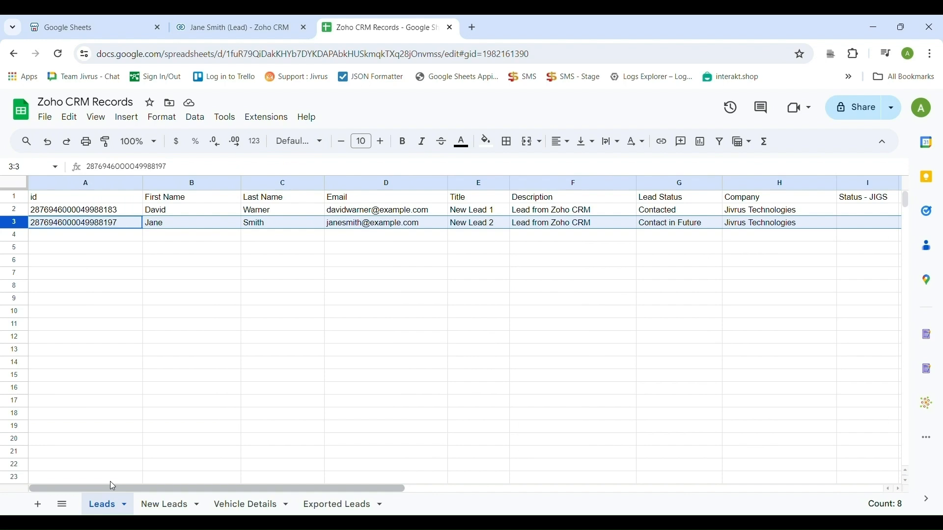
{"action": "left_click", "coordinate": [155, 240]}
{"action": "key", "text": "ctrl+v"}
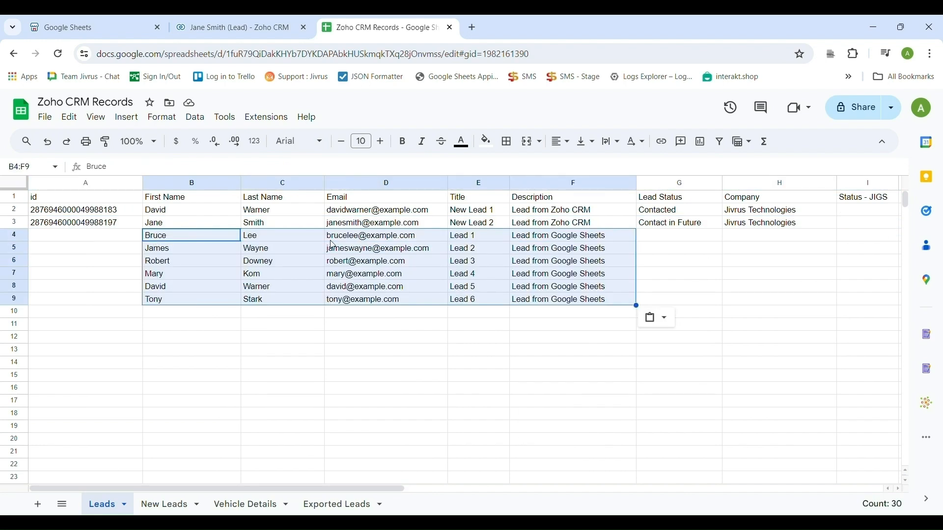
Copy the status and company of rows 2–3 down into rows 4–9.
{"action": "left_click", "coordinate": [655, 242]}
{"action": "left_click", "coordinate": [643, 225]}
{"action": "left_click_drag", "start_coordinate": [653, 211], "coordinate": [808, 227]}
{"action": "key", "text": "ctrl+c"}
{"action": "left_click", "coordinate": [661, 237]}
{"action": "key", "text": "ctrl+v"}
{"action": "left_click", "coordinate": [657, 263]}
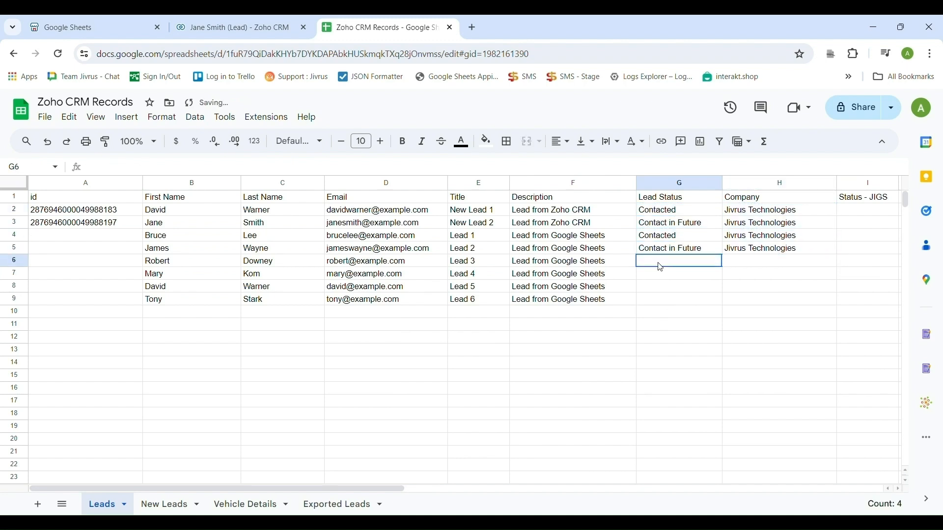
{"action": "key", "text": "ctrl+v"}
{"action": "left_click", "coordinate": [657, 288]}
{"action": "key", "text": "ctrl+v"}
{"action": "left_click", "coordinate": [608, 352]}
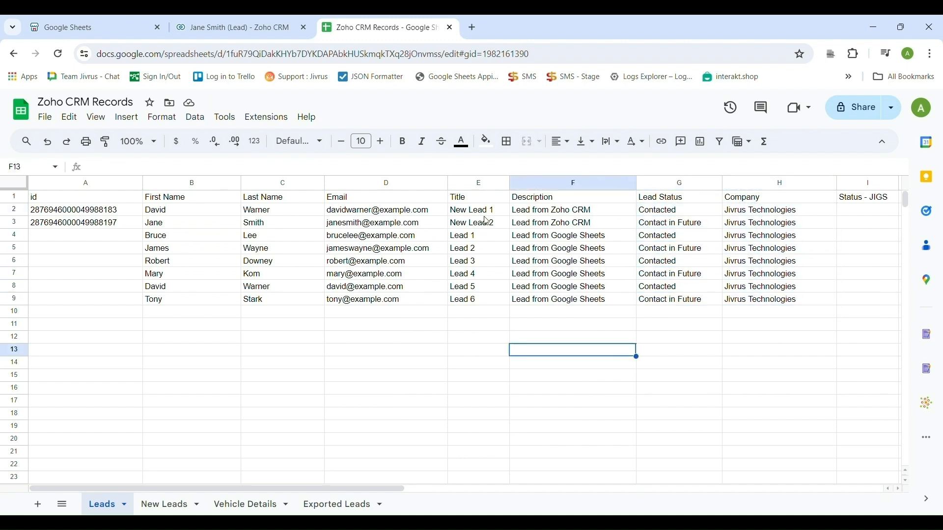
Retitle the first two leads 'New Lead 11' and 'New Lead 21'.
{"action": "double_click", "coordinate": [483, 212]}
{"action": "type", "text": "1"}
{"action": "double_click", "coordinate": [493, 223]}
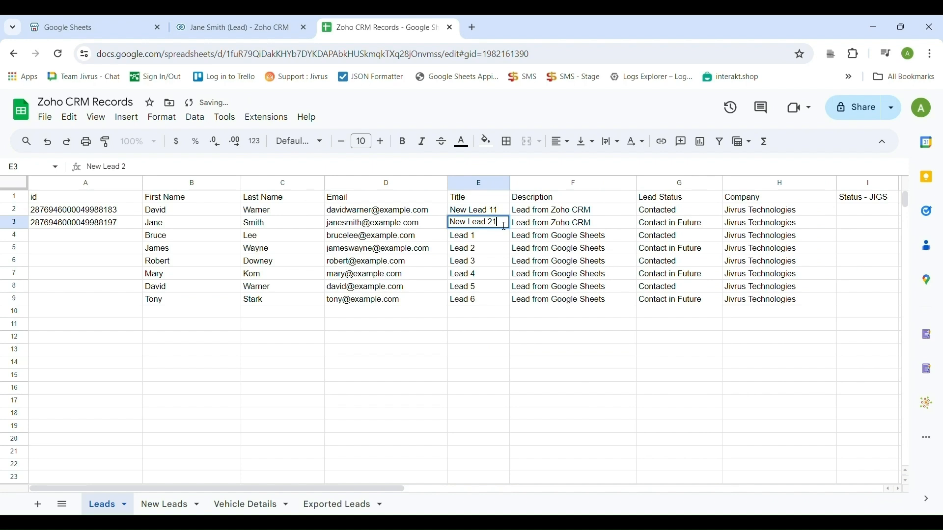
{"action": "type", "text": "1"}
Change both leads' descriptions from Zoho CRM to 'Lead from Google Sheets'.
{"action": "double_click", "coordinate": [609, 212]}
{"action": "key", "text": "BackSpace"}
{"action": "key", "text": "BackSpace"}
{"action": "key", "text": "BackSpace"}
{"action": "key", "text": "BackSpace"}
{"action": "key", "text": "BackSpace"}
{"action": "key", "text": "BackSpace"}
{"action": "key", "text": "BackSpace"}
{"action": "key", "text": "BackSpace"}
{"action": "type", "text": "Goo"}
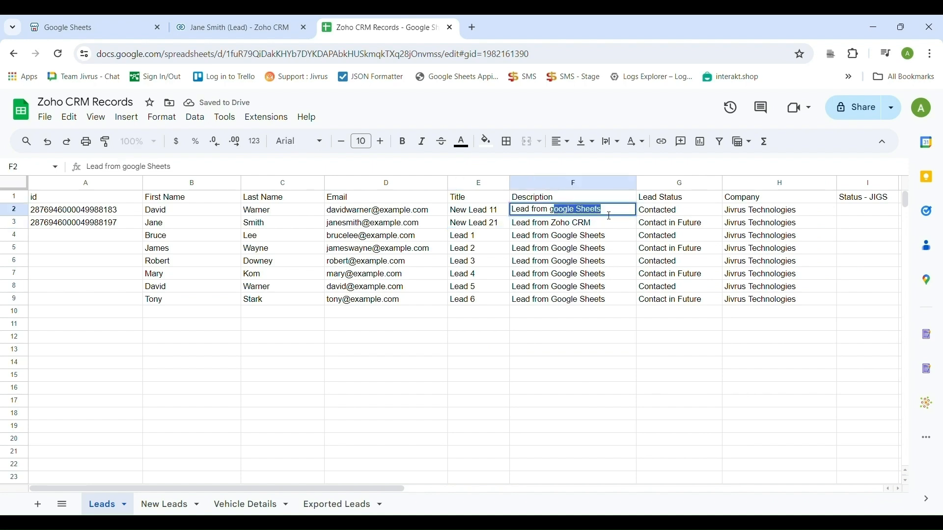
{"action": "type", "text": "gle Sheets"}
{"action": "key", "text": "Tab"}
{"action": "left_click", "coordinate": [582, 225]}
{"action": "left_click", "coordinate": [590, 235]}
{"action": "key", "text": "ctrl+c"}
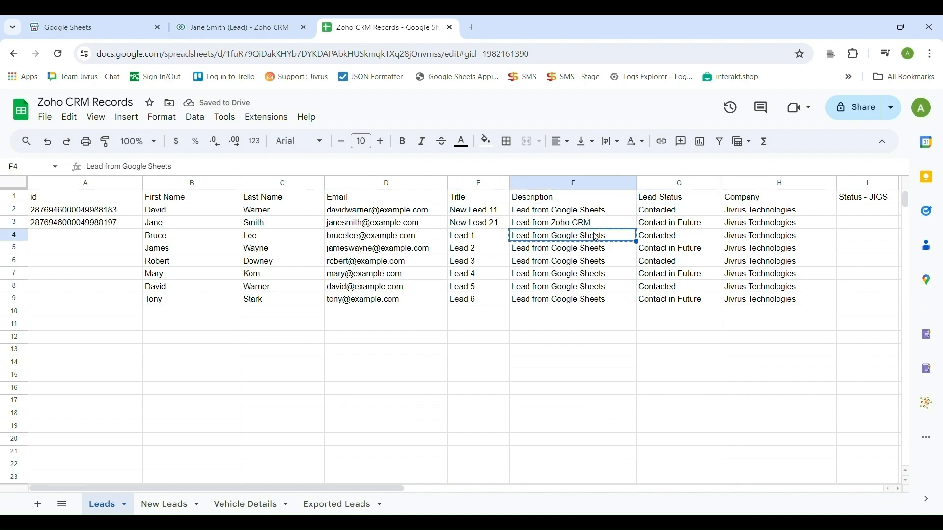
{"action": "left_click", "coordinate": [596, 225]}
{"action": "key", "text": "ctrl+v"}
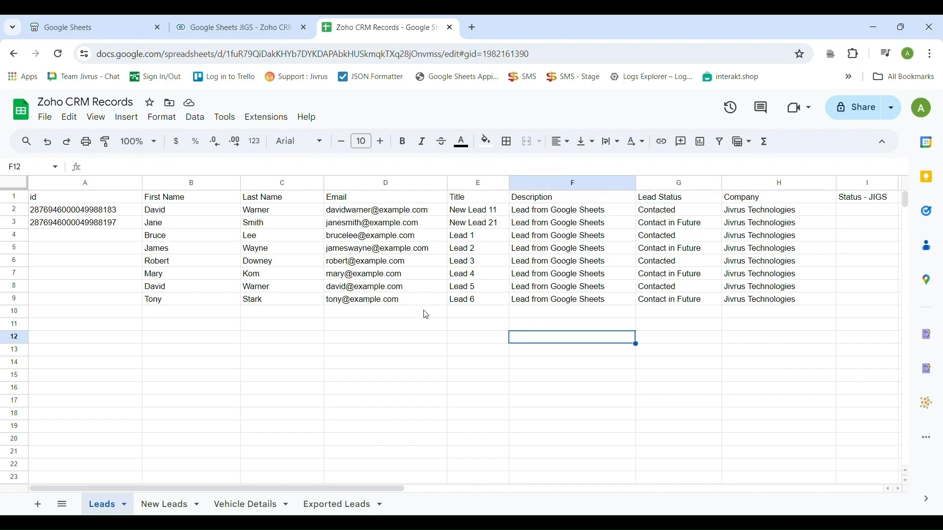
{"action": "left_click", "coordinate": [425, 314]}
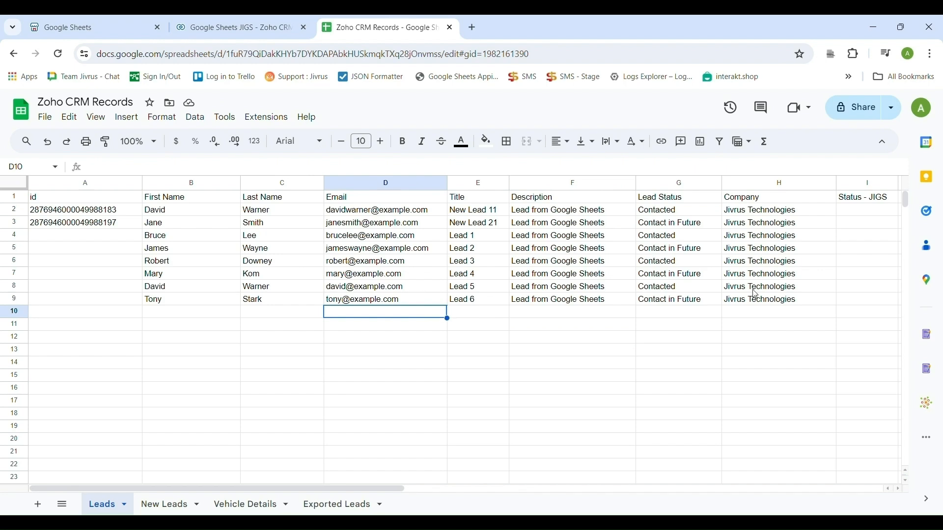
{"action": "left_click", "coordinate": [235, 29]}
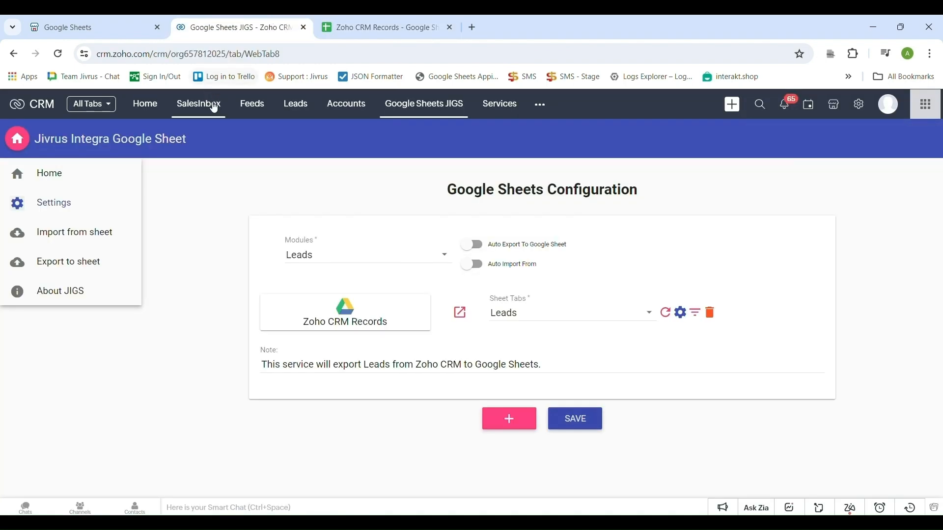
Import the Leads sheet into the CRM Leads module via JIGS, updating rows 2–3 and inserting rows 4–9.
{"action": "left_click", "coordinate": [77, 250]}
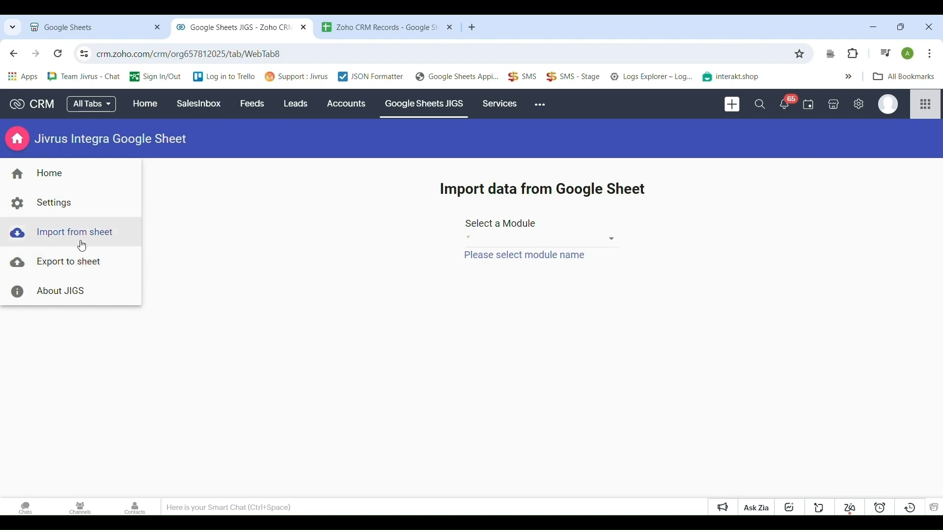
{"action": "left_click", "coordinate": [596, 244]}
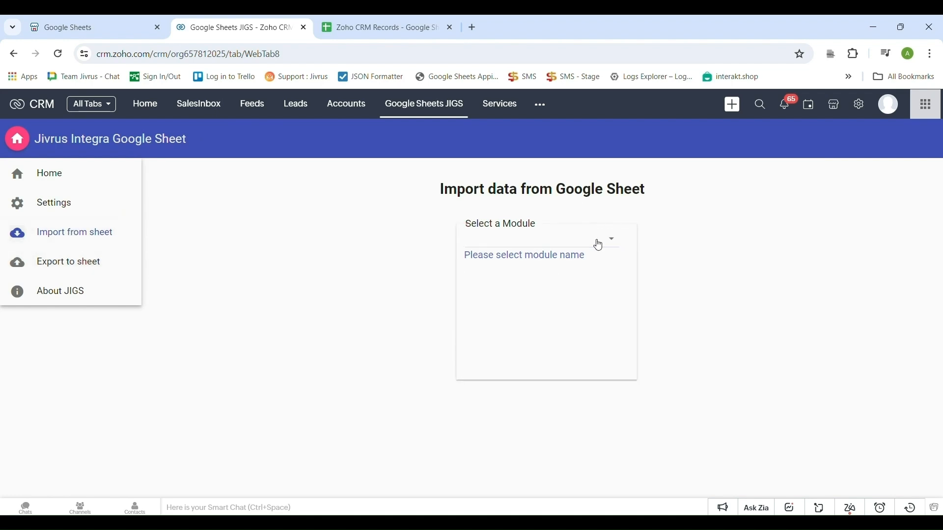
{"action": "left_click", "coordinate": [530, 325]}
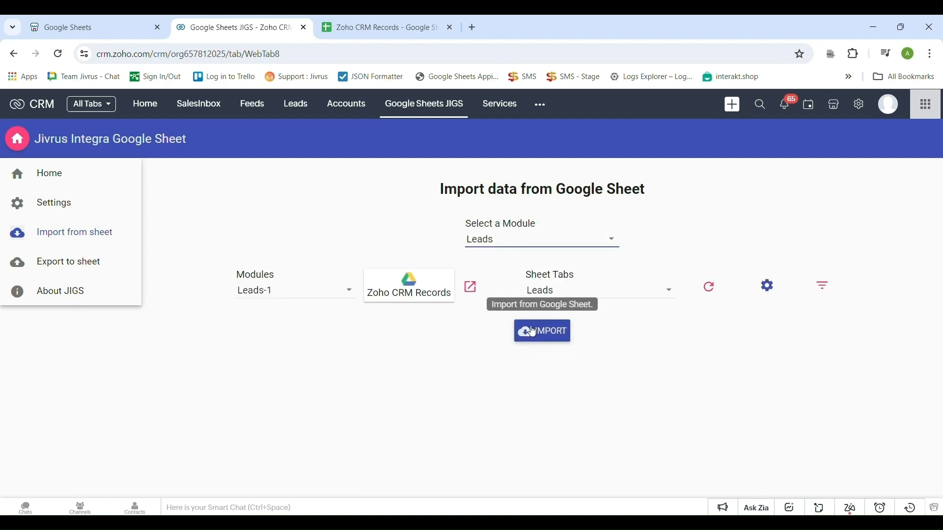
{"action": "left_click", "coordinate": [379, 27]}
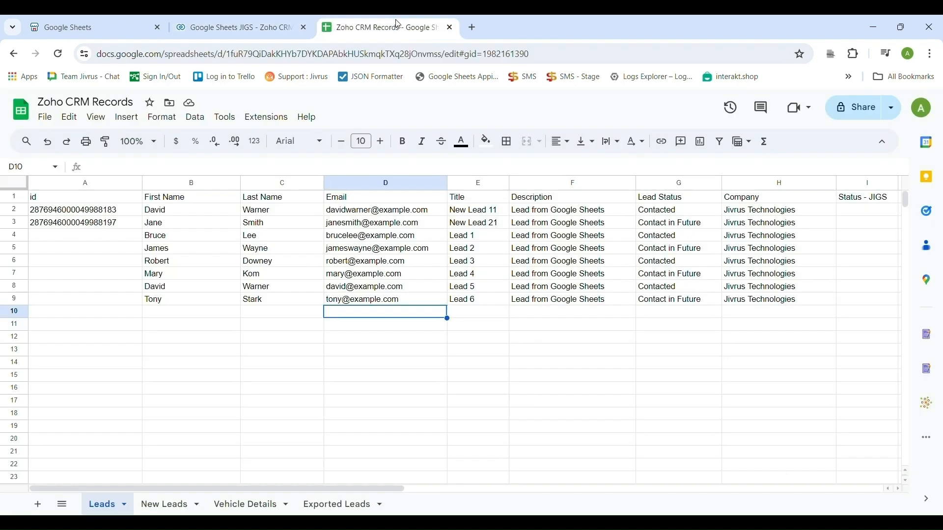
{"action": "left_click", "coordinate": [233, 24]}
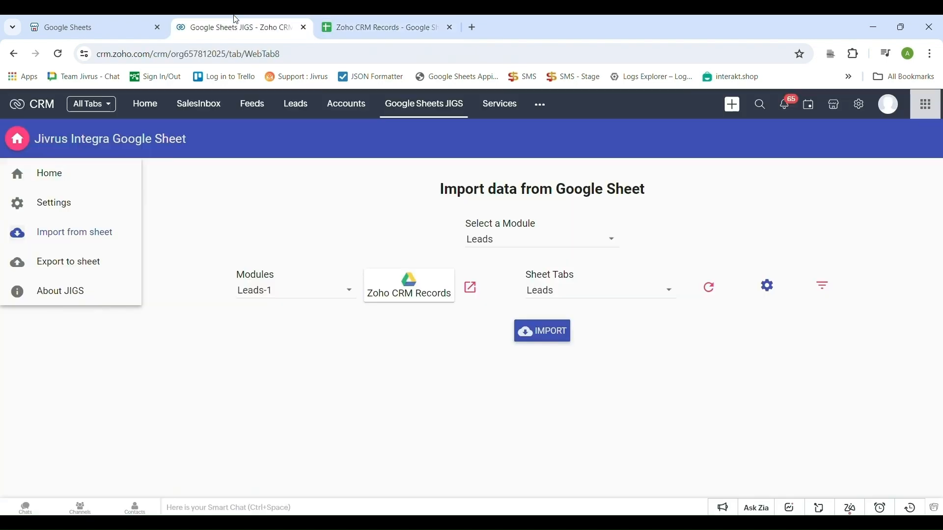
{"action": "left_click", "coordinate": [537, 338]}
{"action": "left_click", "coordinate": [363, 22]}
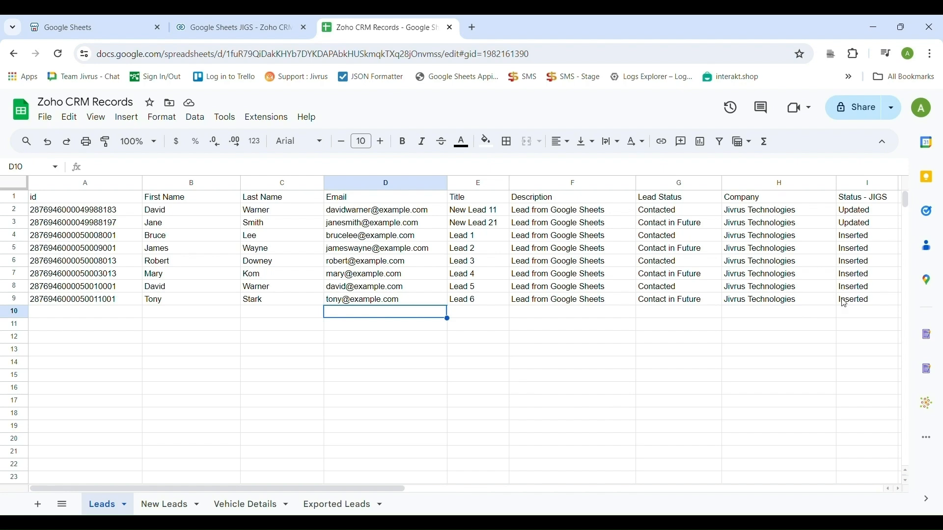
{"action": "left_click", "coordinate": [293, 14]}
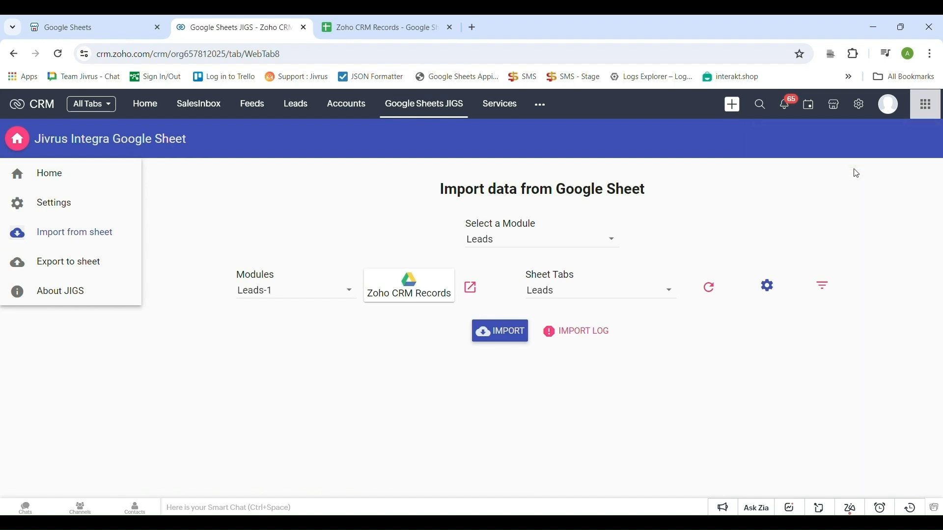
Open the import log details: 6 inserted (sheet rows 4–9) and 2 updated (rows 2–3).
{"action": "left_click", "coordinate": [572, 328]}
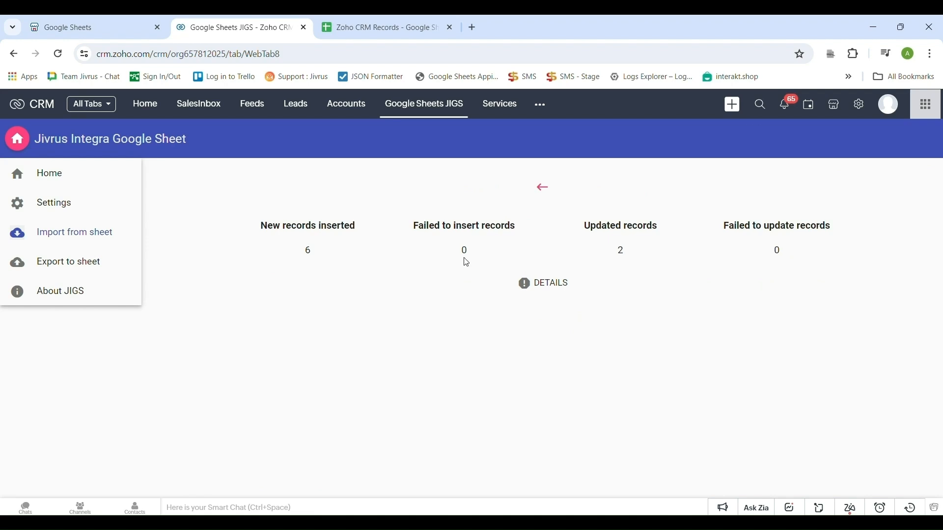
{"action": "left_click", "coordinate": [535, 291]}
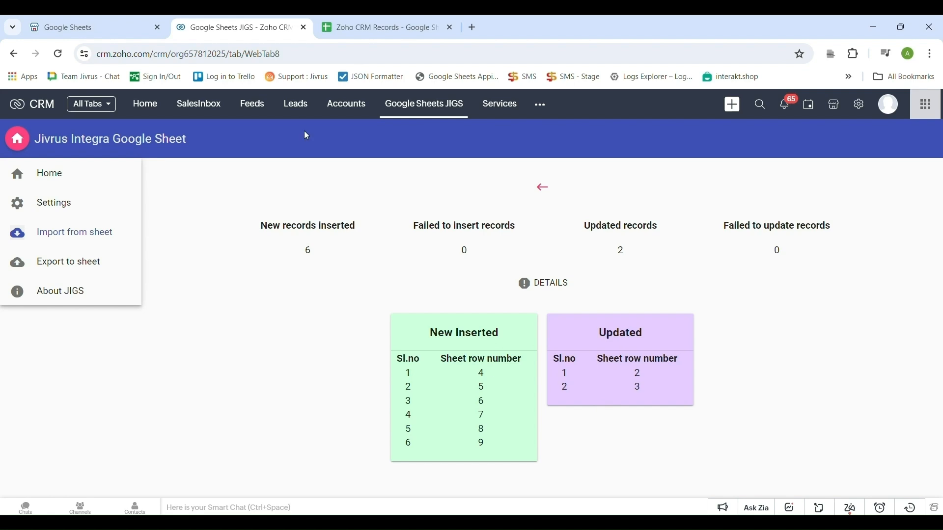
Open the Leads list and tick the five leads created on May 28, 2024.
{"action": "left_click", "coordinate": [295, 112]}
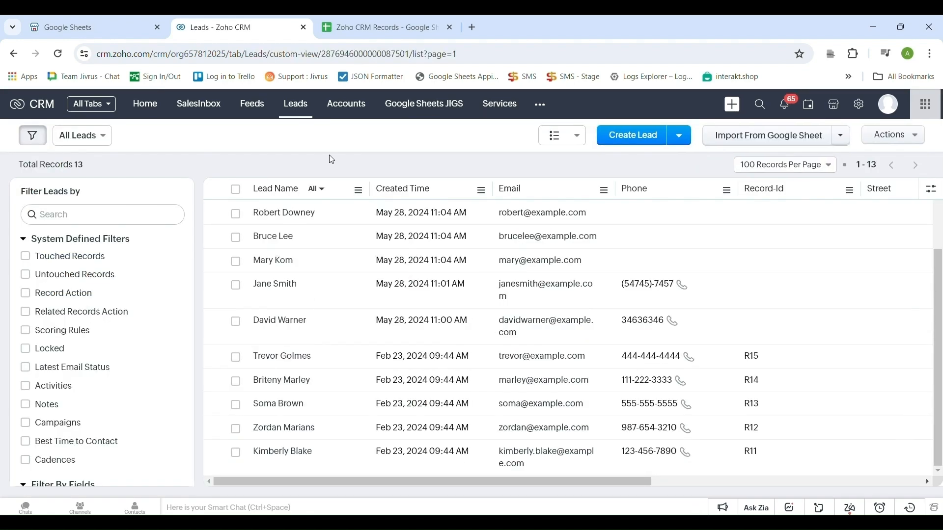
{"action": "left_click", "coordinate": [236, 214]}
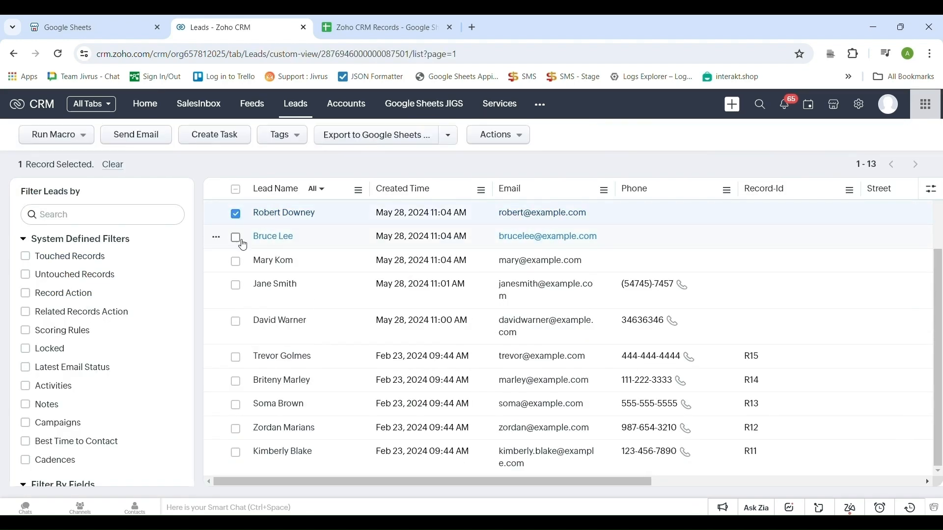
{"action": "left_click", "coordinate": [236, 238]}
{"action": "left_click", "coordinate": [236, 262]}
{"action": "left_click", "coordinate": [235, 286]}
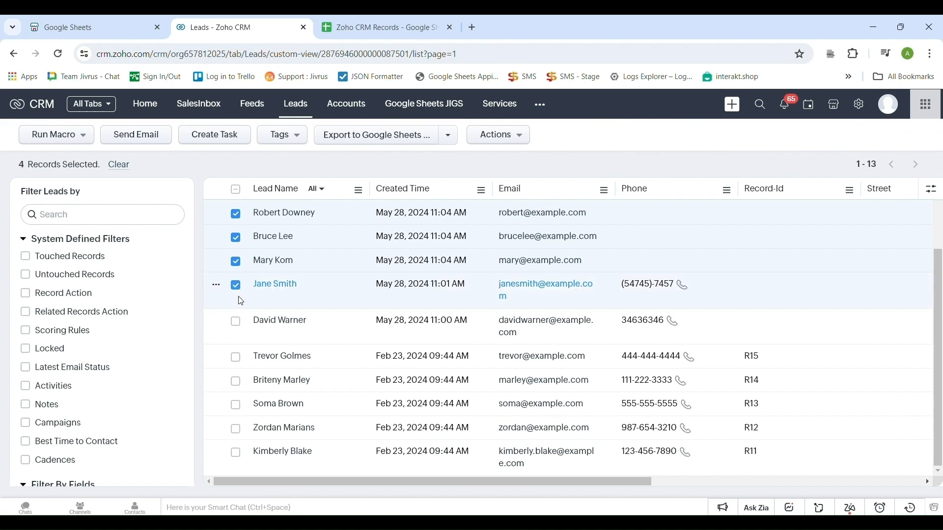
{"action": "left_click", "coordinate": [236, 322]}
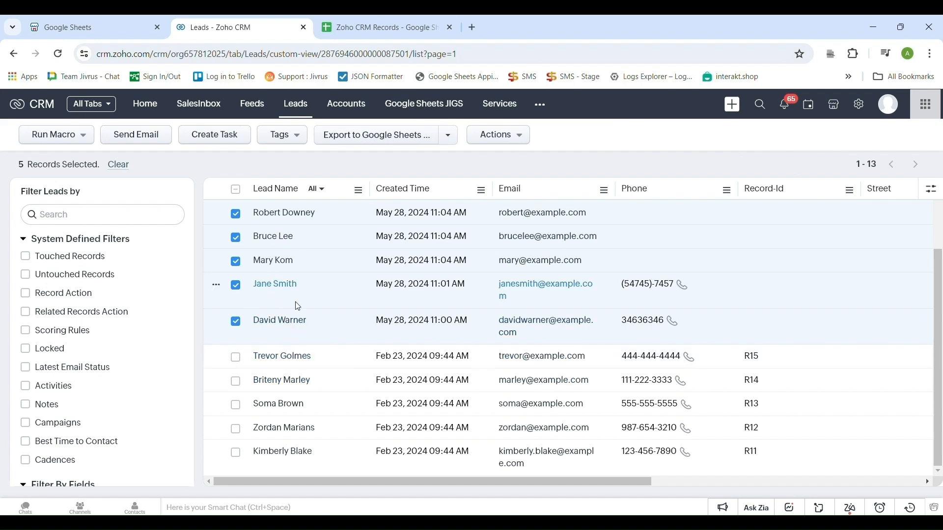
In the JIGS configuration, choose Exported Leads as the target sheet tab.
{"action": "left_click", "coordinate": [414, 112]}
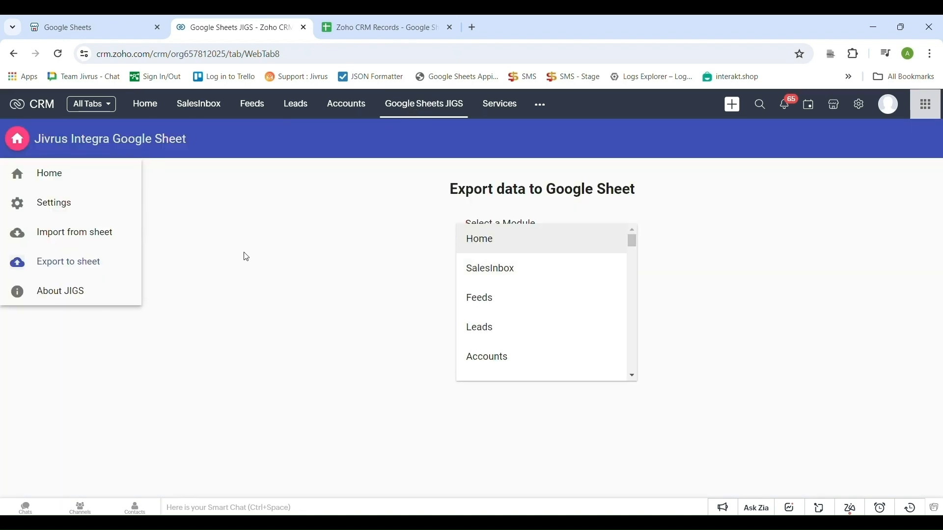
{"action": "scroll", "coordinate": [530, 300], "scroll_direction": "down", "scroll_amount": 1}
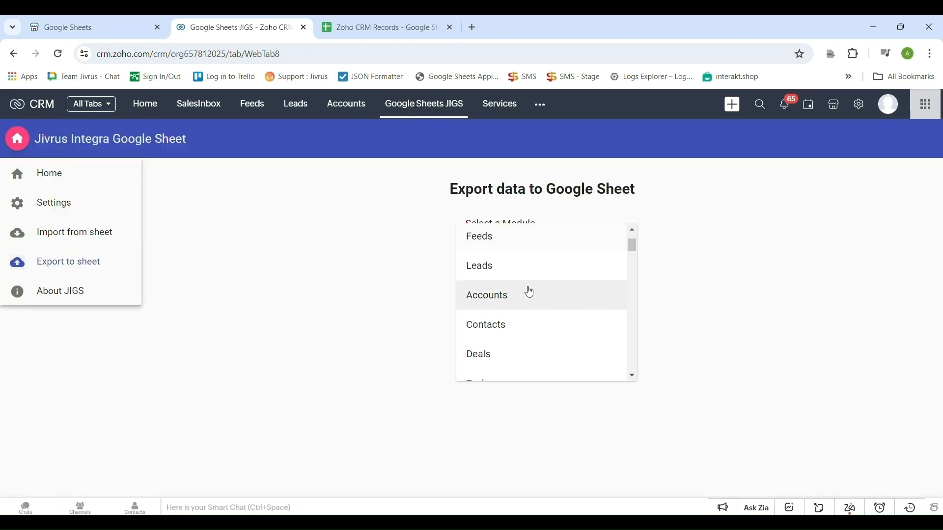
{"action": "left_click", "coordinate": [52, 204]}
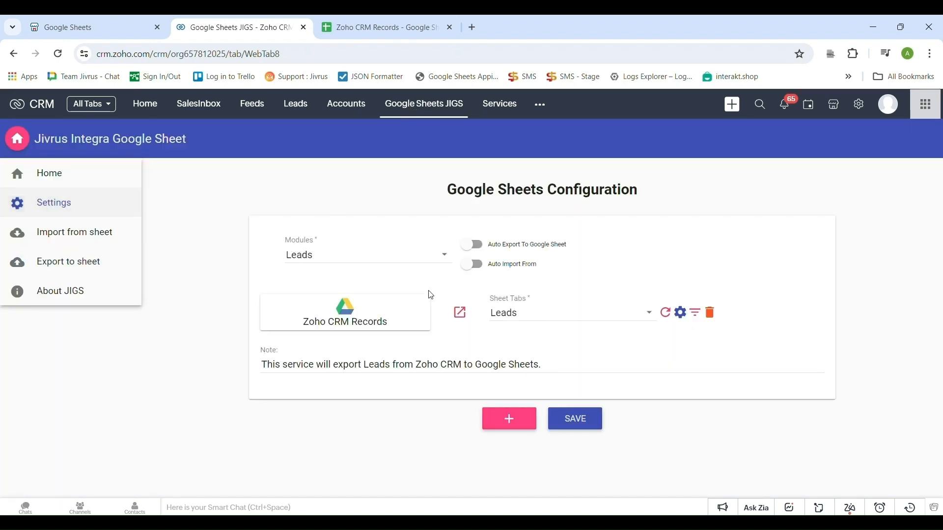
{"action": "left_click", "coordinate": [545, 317]}
{"action": "left_click", "coordinate": [570, 409]}
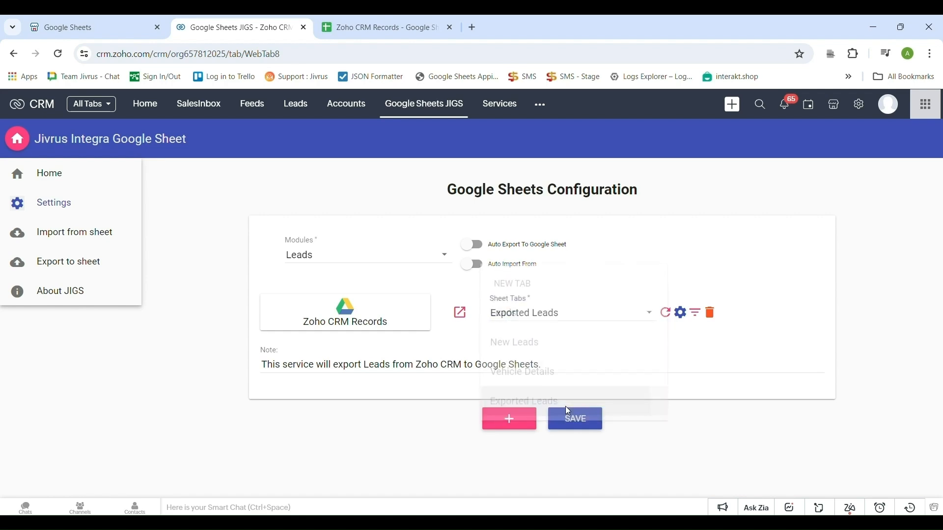
Review the field mapping, declining automatic field creation and leaving Email unmapped since no sheet column exists.
{"action": "left_click", "coordinate": [681, 314]}
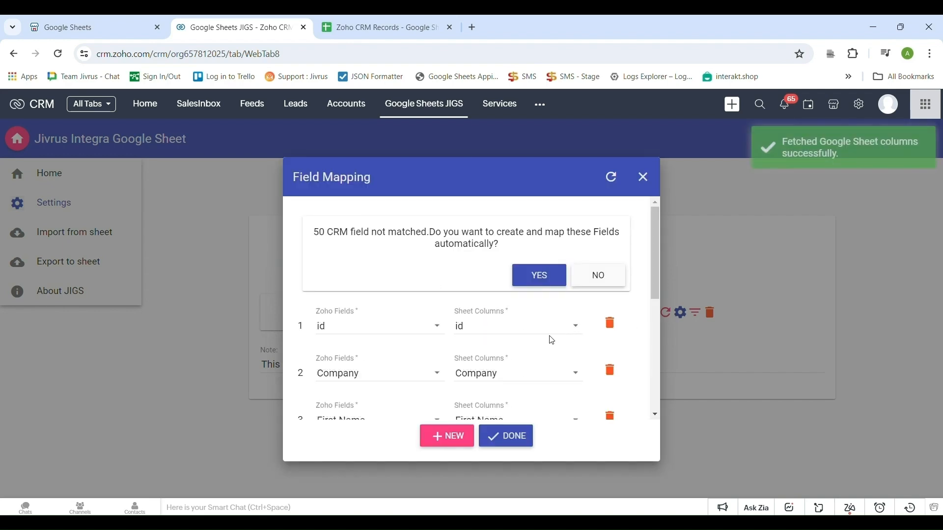
{"action": "left_click", "coordinate": [617, 276]}
{"action": "scroll", "coordinate": [540, 338], "scroll_direction": "down", "scroll_amount": 3}
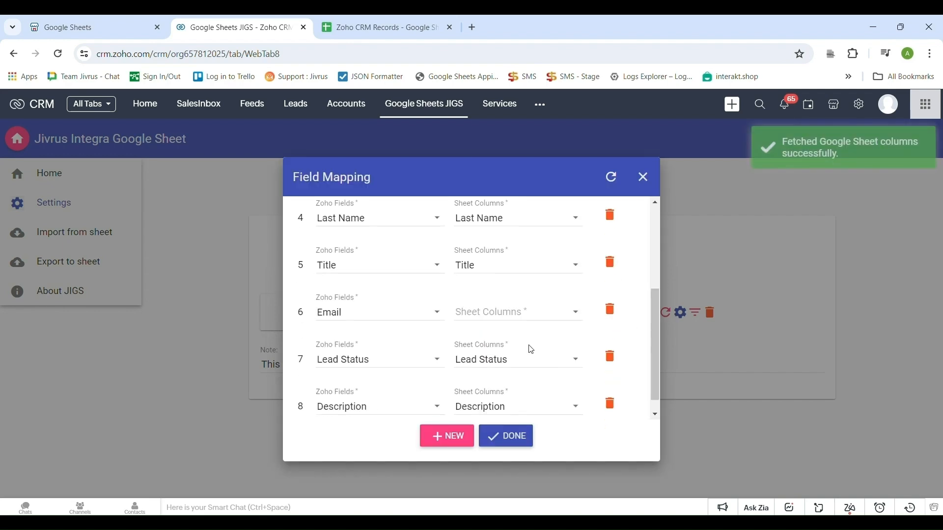
{"action": "left_click", "coordinate": [507, 436]}
{"action": "left_click", "coordinate": [680, 314]}
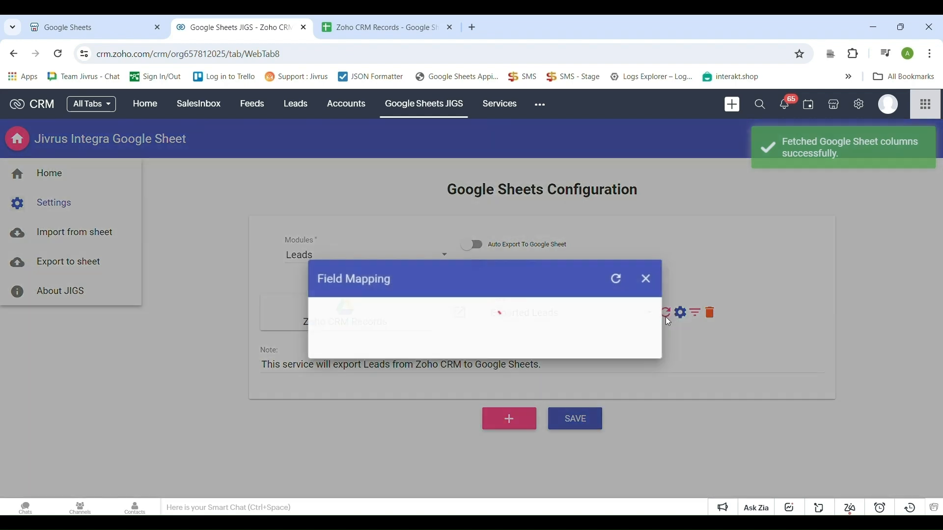
{"action": "left_click", "coordinate": [597, 274]}
{"action": "scroll", "coordinate": [592, 352], "scroll_direction": "down", "scroll_amount": 3}
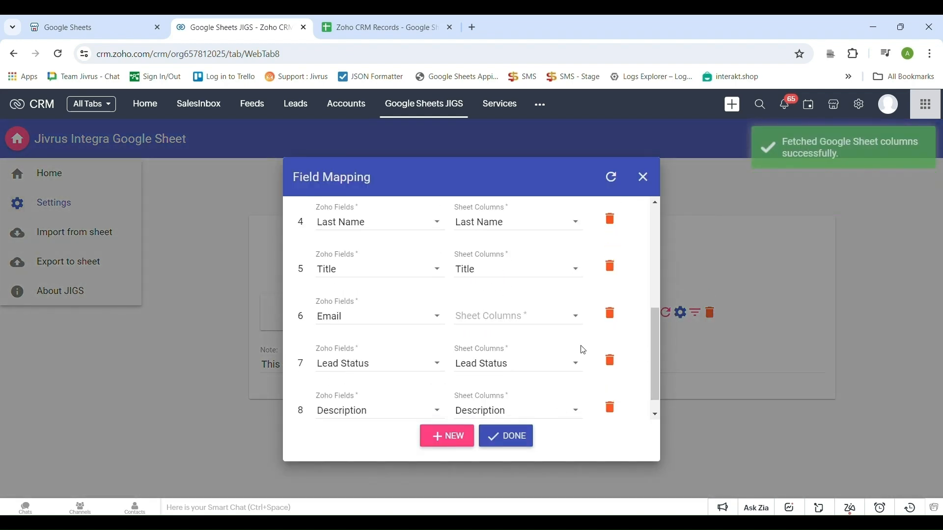
{"action": "left_click", "coordinate": [520, 316]}
{"action": "scroll", "coordinate": [530, 324], "scroll_direction": "down", "scroll_amount": 2}
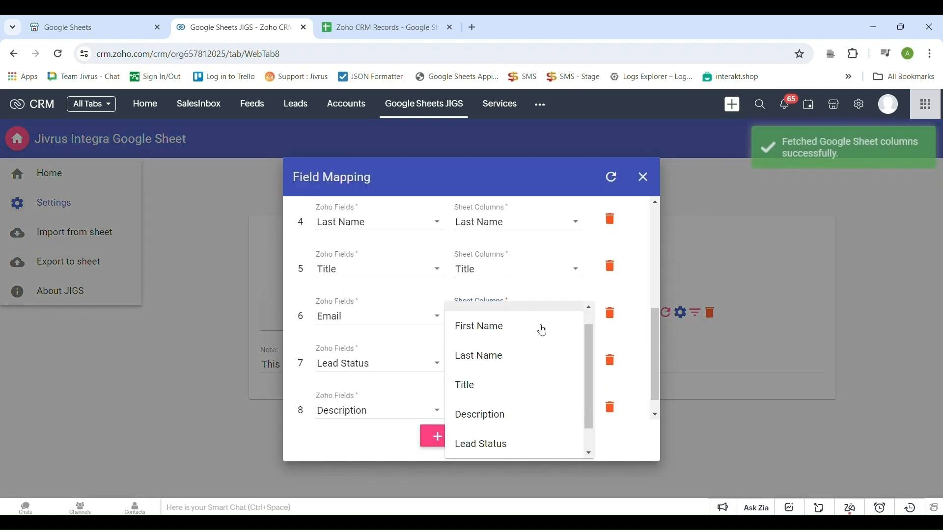
{"action": "left_click", "coordinate": [647, 325]}
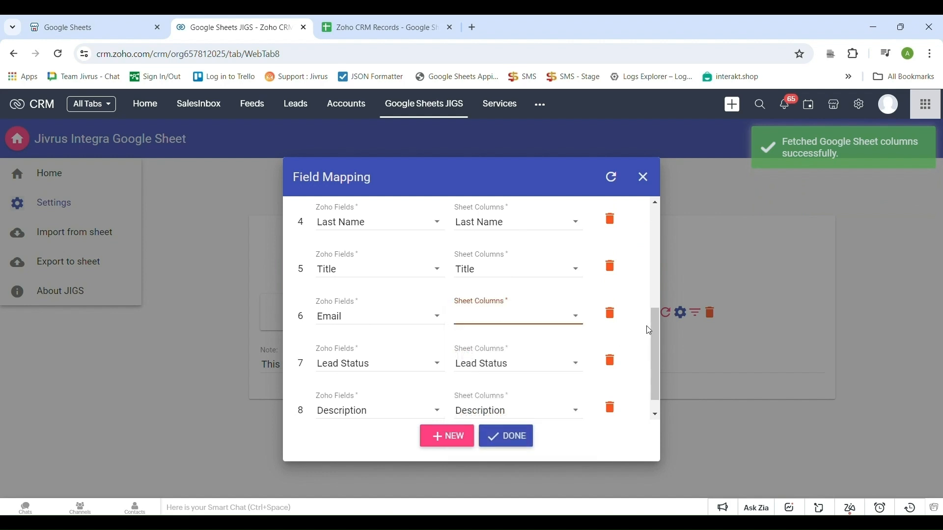
{"action": "left_click", "coordinate": [526, 435]}
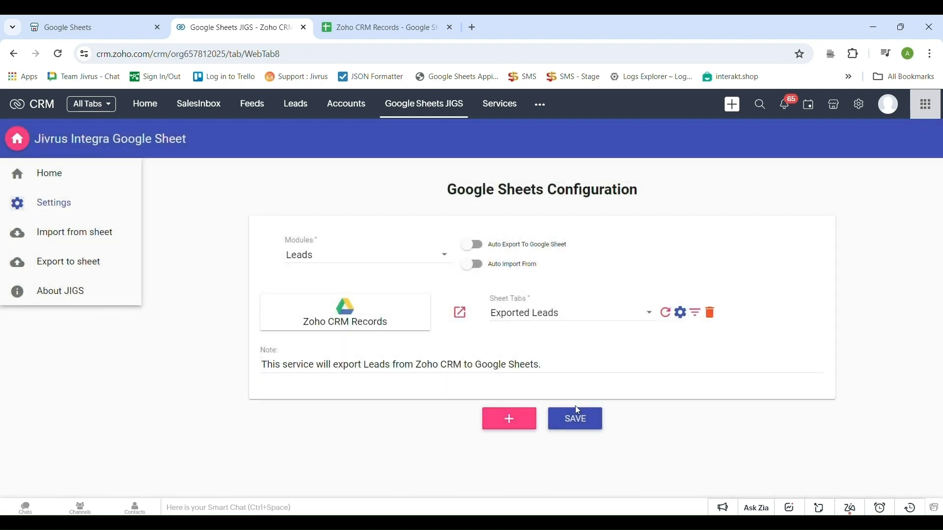
{"action": "left_click", "coordinate": [388, 21]}
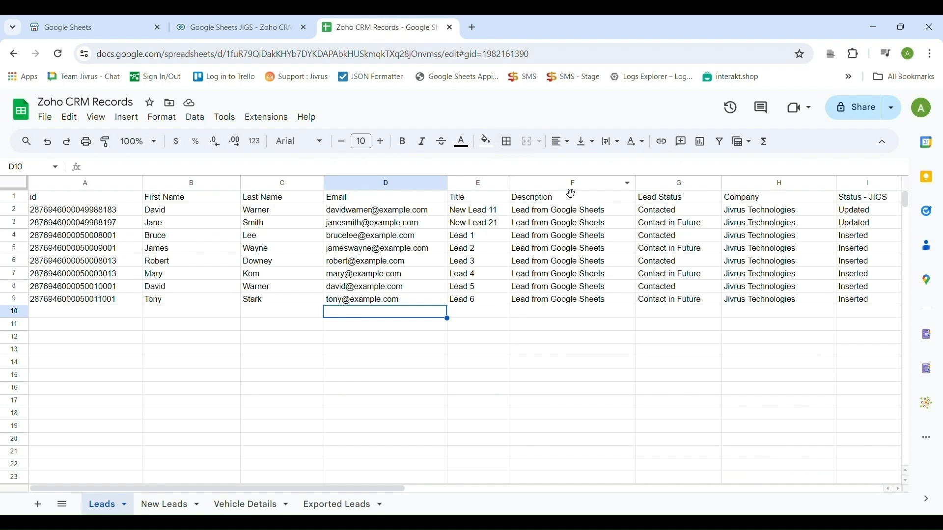
Insert a column headed 'Email' to the left of Title in the Exported Leads tab.
{"action": "left_click", "coordinate": [319, 496]}
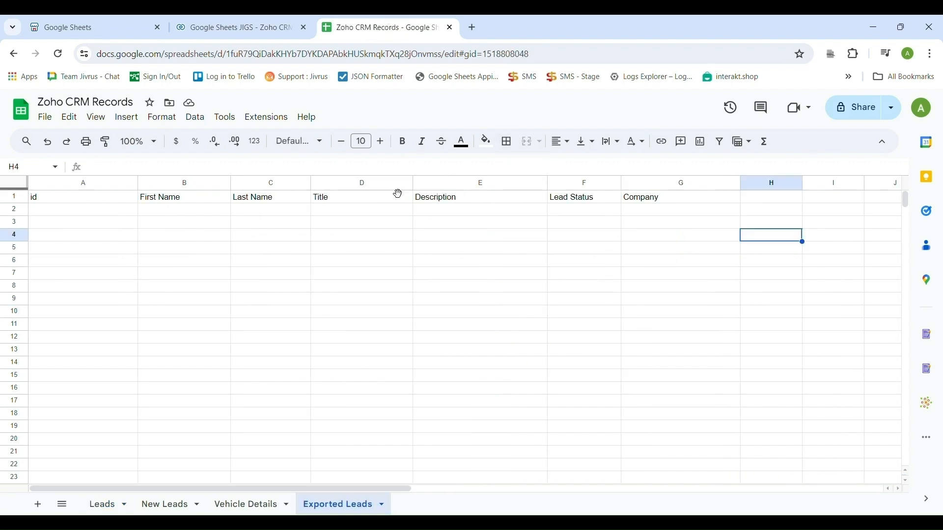
{"action": "left_click", "coordinate": [381, 183]}
{"action": "right_click", "coordinate": [381, 185]}
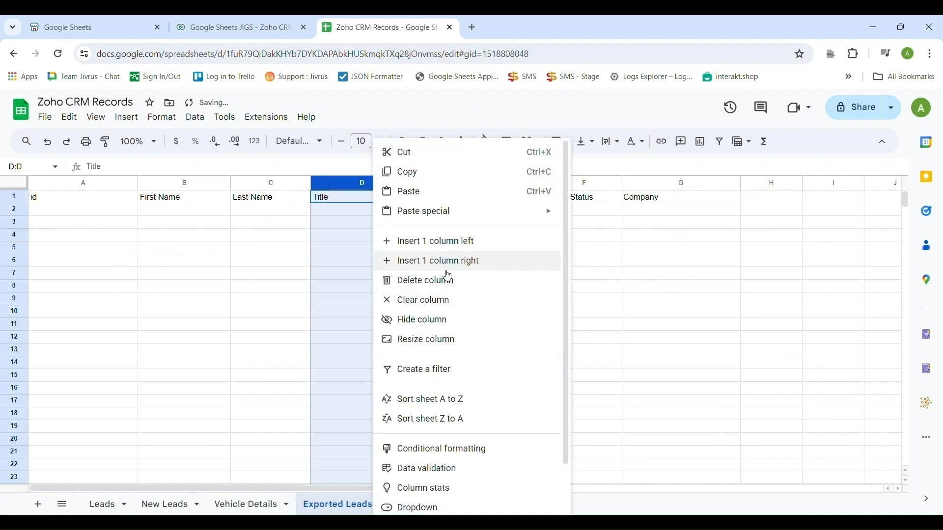
{"action": "left_click", "coordinate": [448, 246]}
{"action": "type", "text": "Email"}
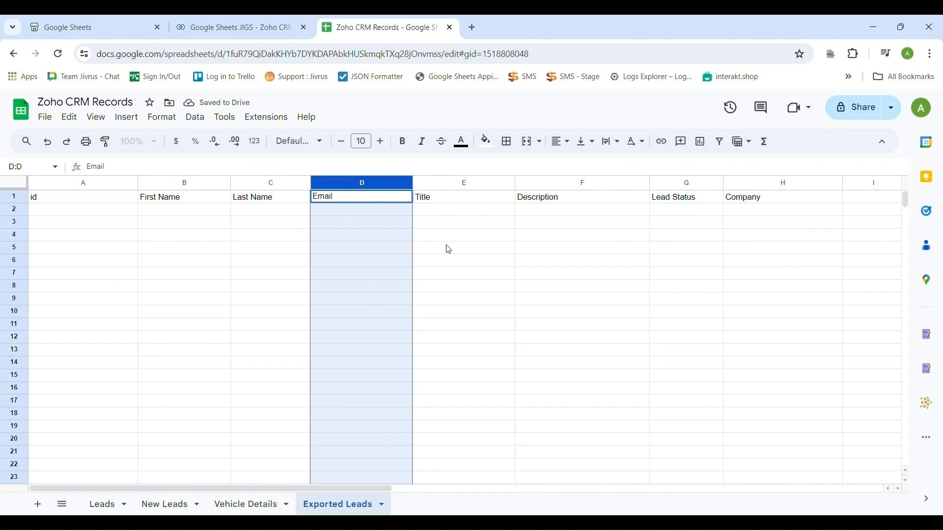
{"action": "left_click", "coordinate": [449, 250]}
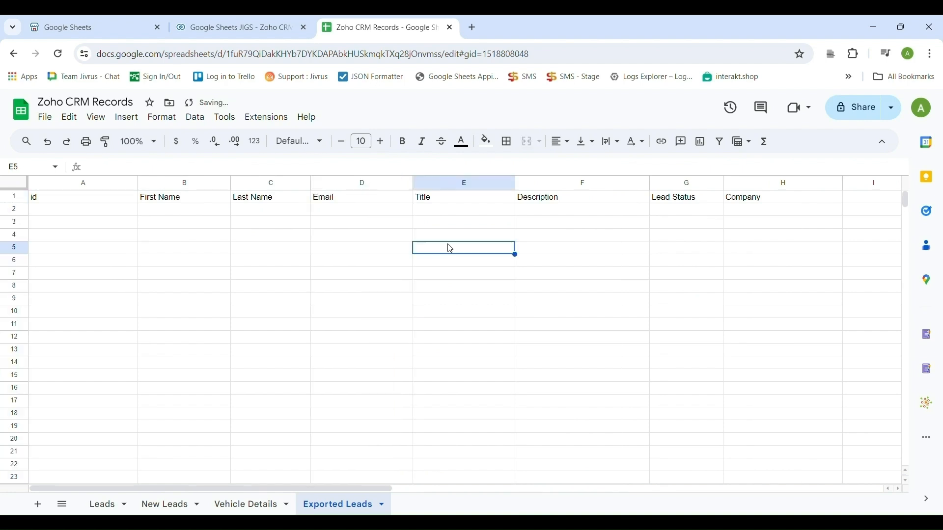
{"action": "left_click", "coordinate": [260, 22]}
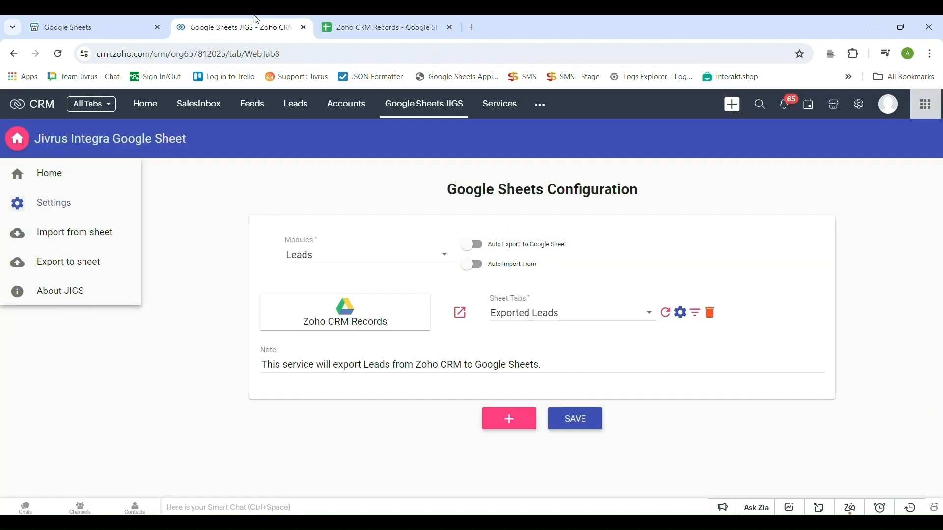
Reload the sheet columns, confirm Email maps to the new Email column, and save the export settings.
{"action": "left_click", "coordinate": [667, 313]}
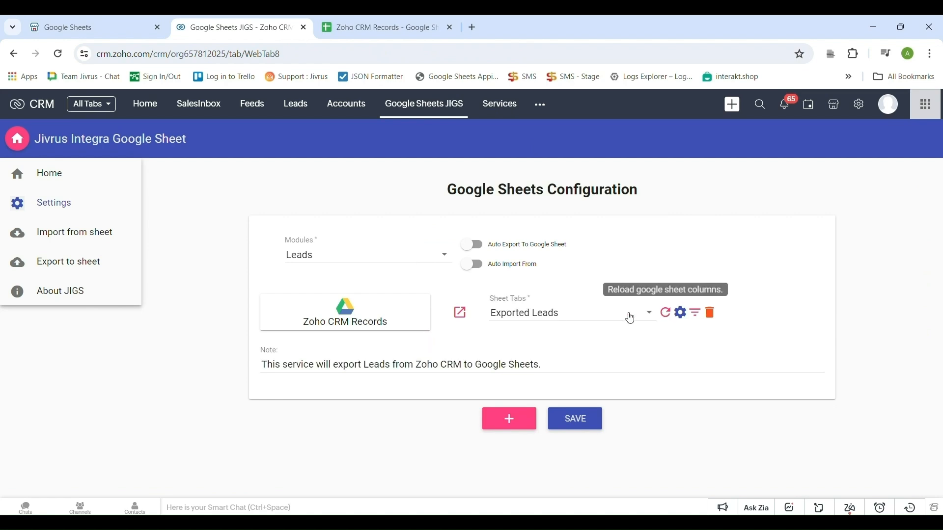
{"action": "left_click", "coordinate": [681, 314]}
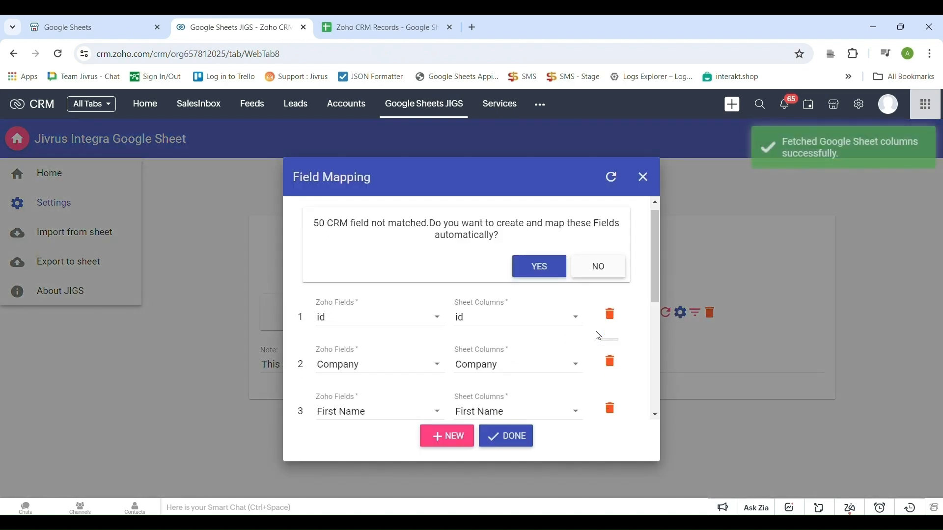
{"action": "scroll", "coordinate": [596, 333], "scroll_direction": "down", "scroll_amount": 3}
{"action": "scroll", "coordinate": [594, 336], "scroll_direction": "down", "scroll_amount": 3}
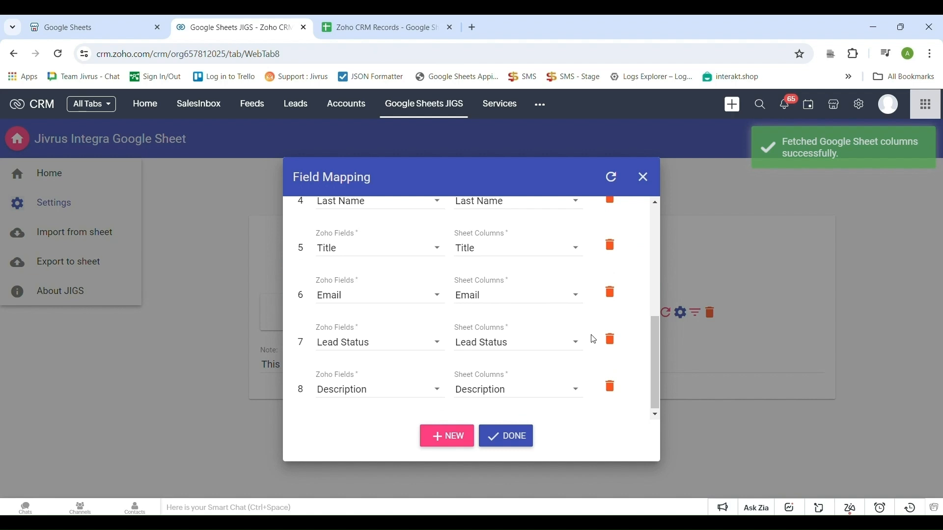
{"action": "left_click", "coordinate": [523, 435]}
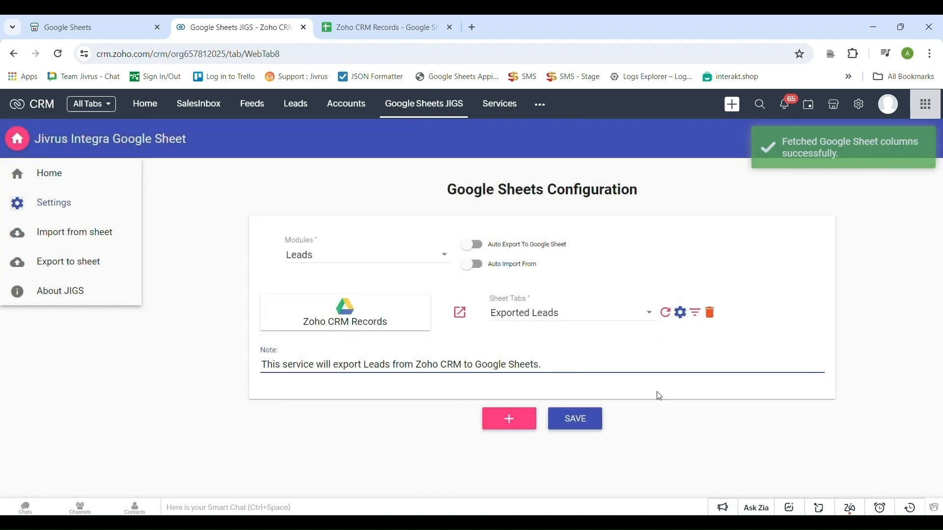
{"action": "left_click", "coordinate": [601, 428]}
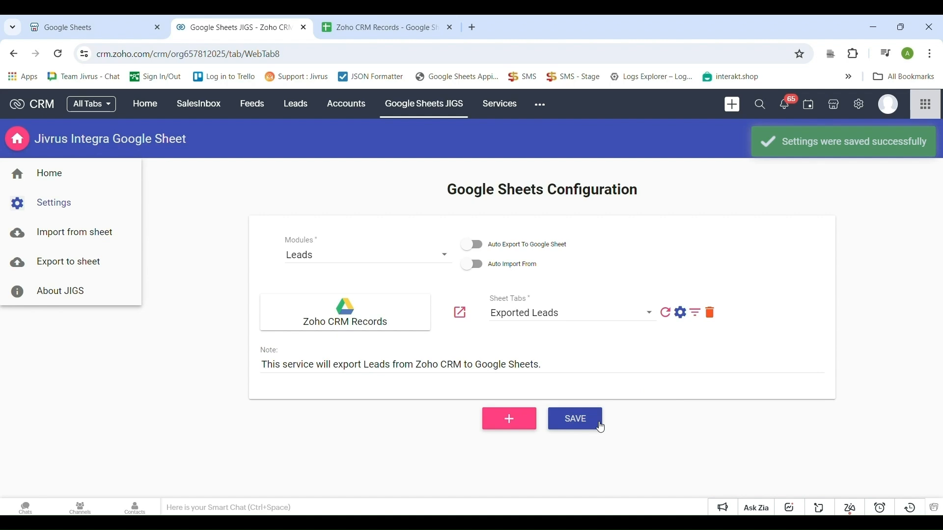
Set Export to sheet to the Leads module and confirm Exported Leads holds only headers.
{"action": "left_click", "coordinate": [58, 265]}
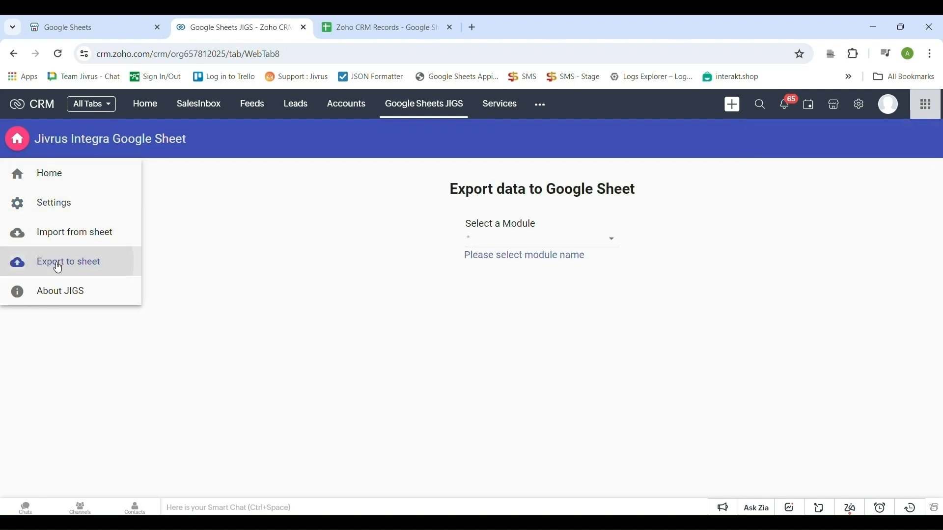
{"action": "left_click", "coordinate": [534, 252]}
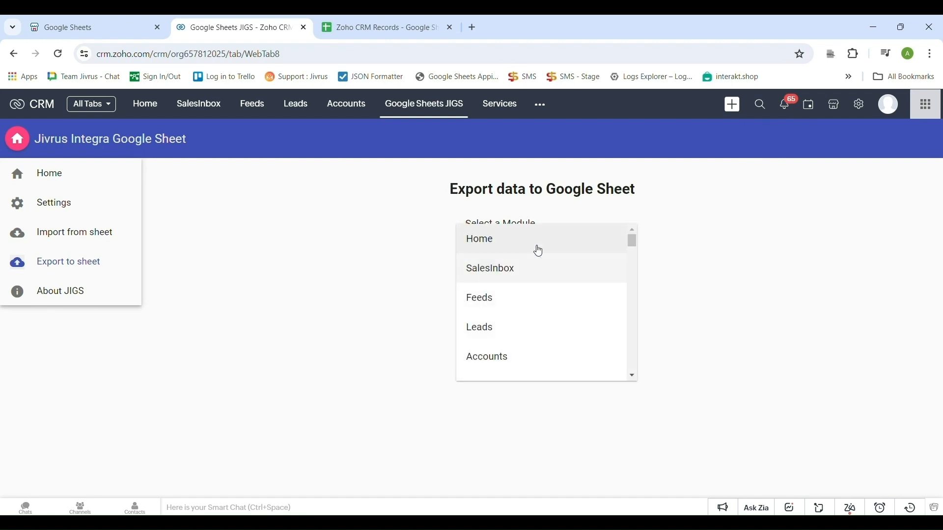
{"action": "left_click", "coordinate": [531, 331]}
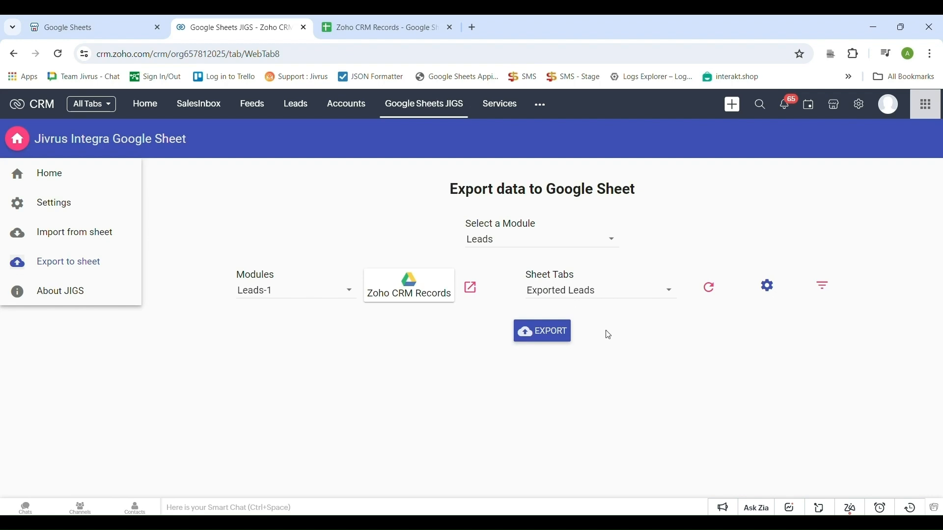
{"action": "left_click", "coordinate": [362, 23]}
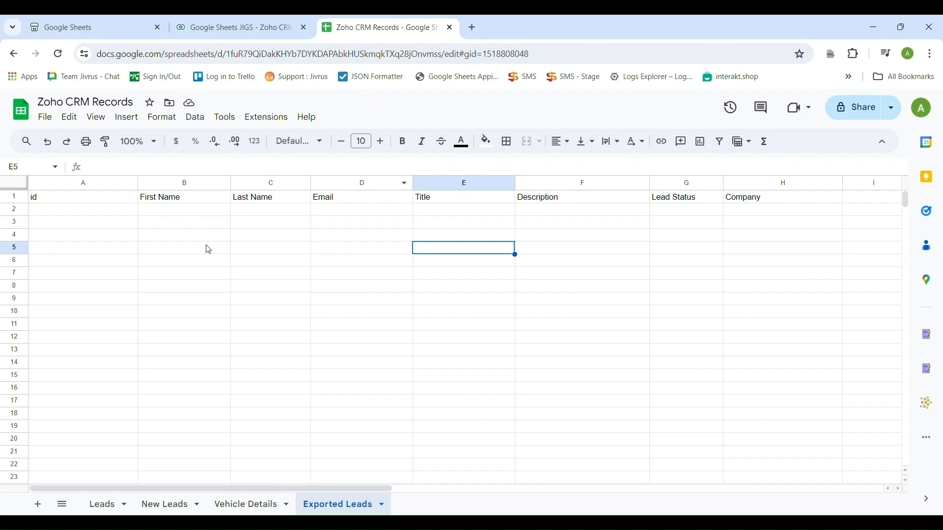
{"action": "left_click", "coordinate": [25, 213]}
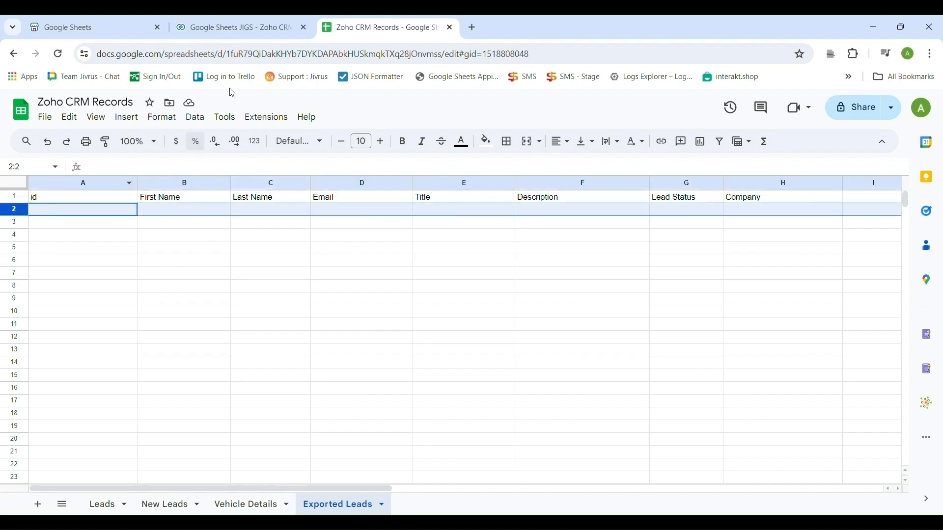
{"action": "left_click", "coordinate": [277, 19]}
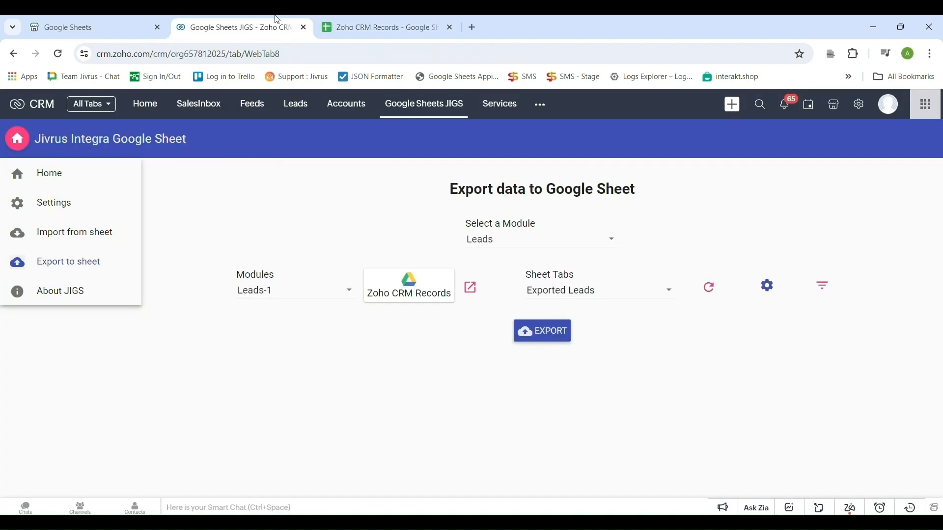
Run the export and view the 13 leads, with emails, in rows 2–14 of Exported Leads.
{"action": "left_click", "coordinate": [554, 339]}
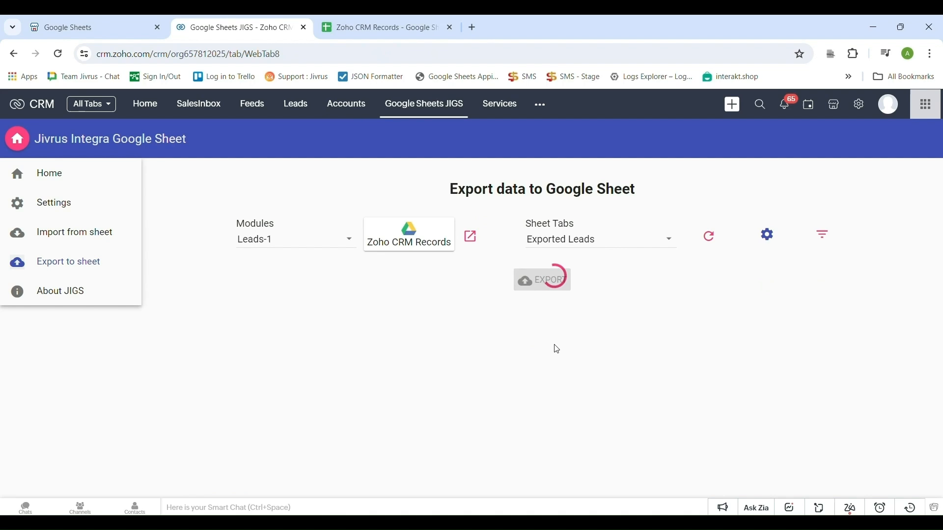
{"action": "left_click", "coordinate": [376, 22]}
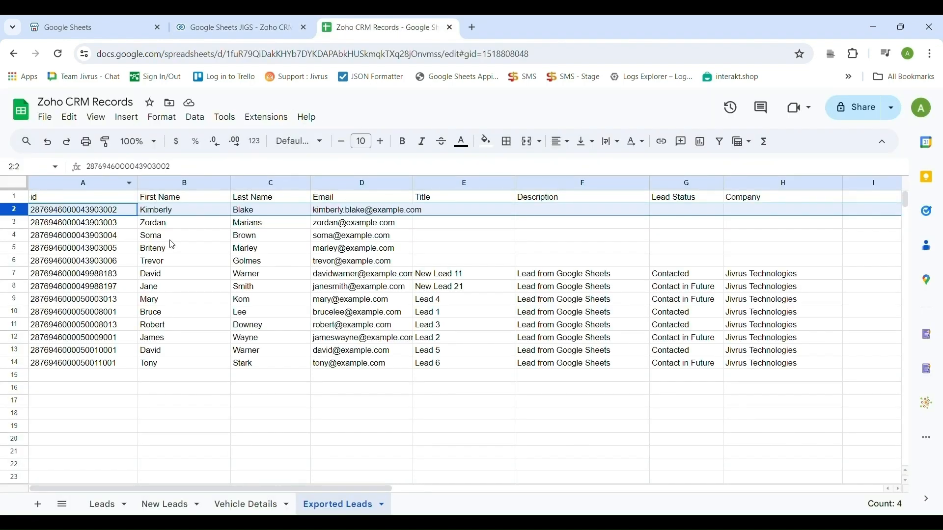